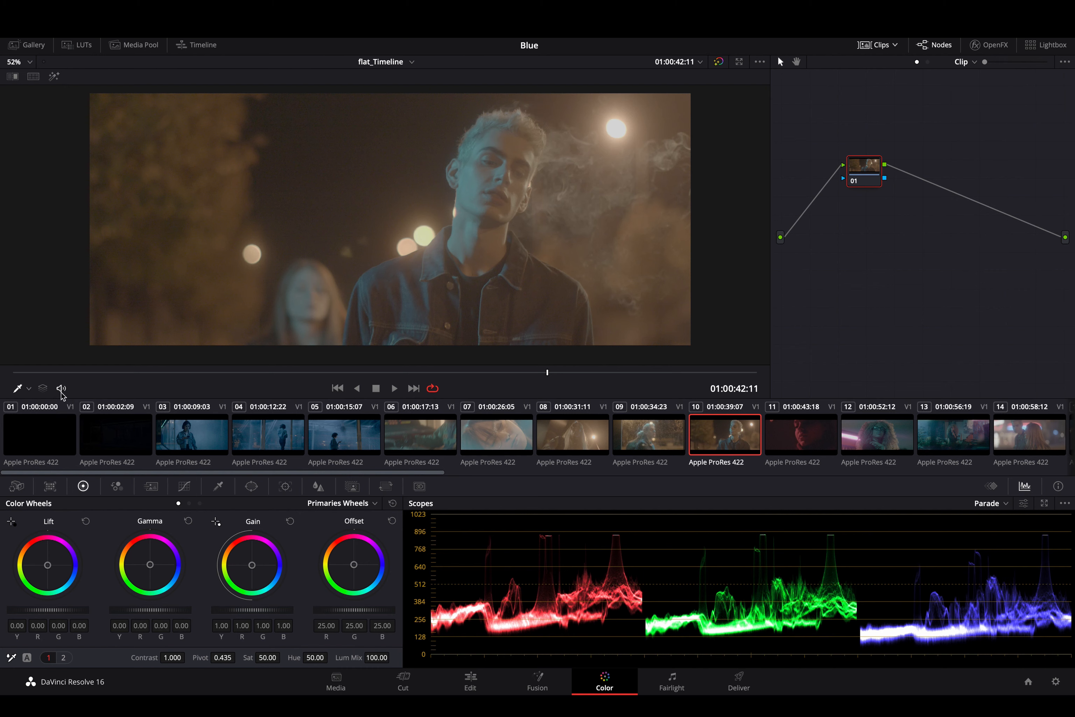
- Balance node 01 in the primaries wheels: Lift -0.05, Gain 1.10 and Gamma -0.03
{"action": "key", "text": "space"}
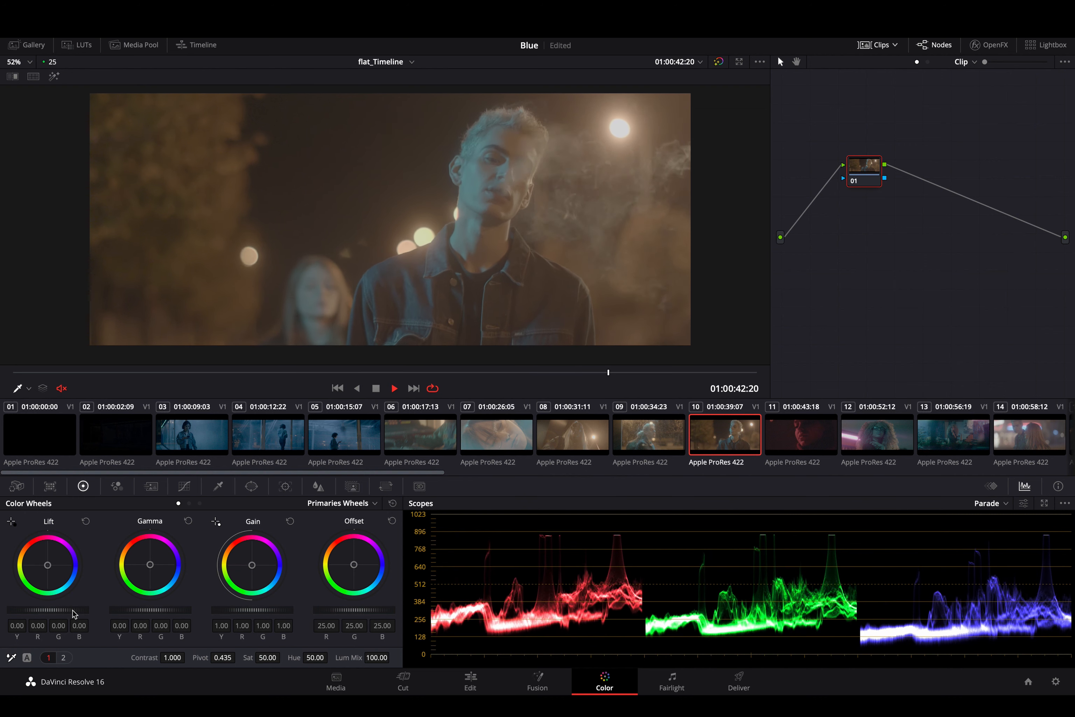
{"action": "left_click_drag", "start_coordinate": [72, 609], "coordinate": [21, 609]}
{"action": "key", "text": "space"}
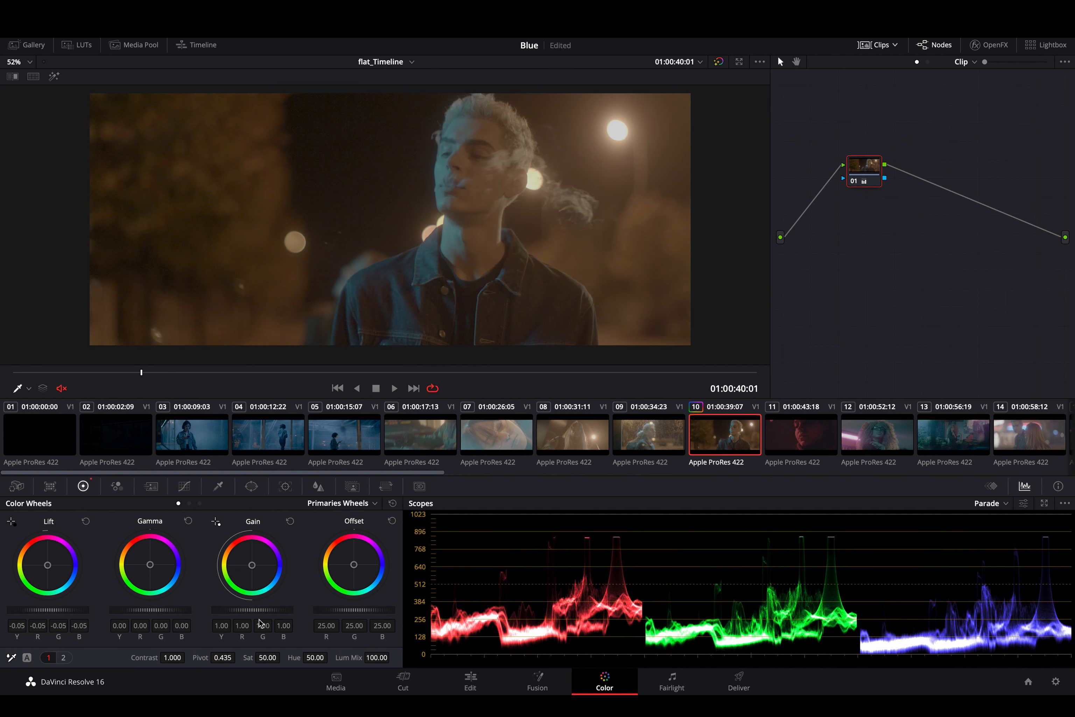
{"action": "left_click_drag", "start_coordinate": [256, 611], "coordinate": [305, 610]}
{"action": "left_click_drag", "start_coordinate": [173, 610], "coordinate": [105, 607]}
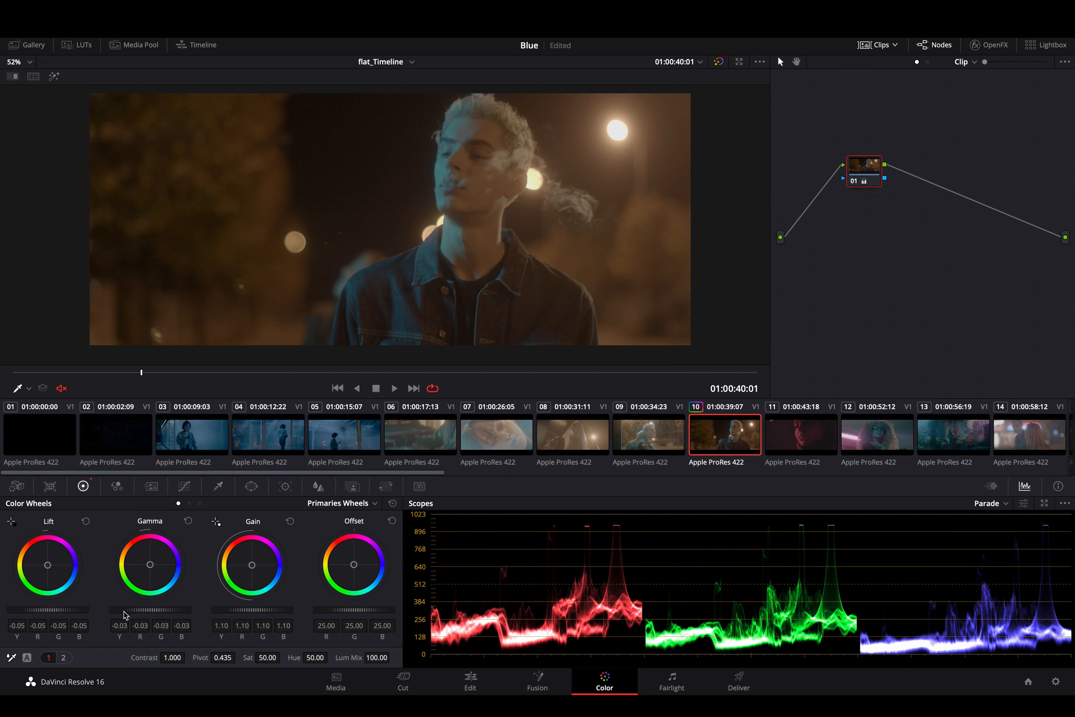
- Add a serial node after node 01, raise its contrast to 1.372, and compare the shot with the node off and on
{"action": "key", "text": "alt+s"}
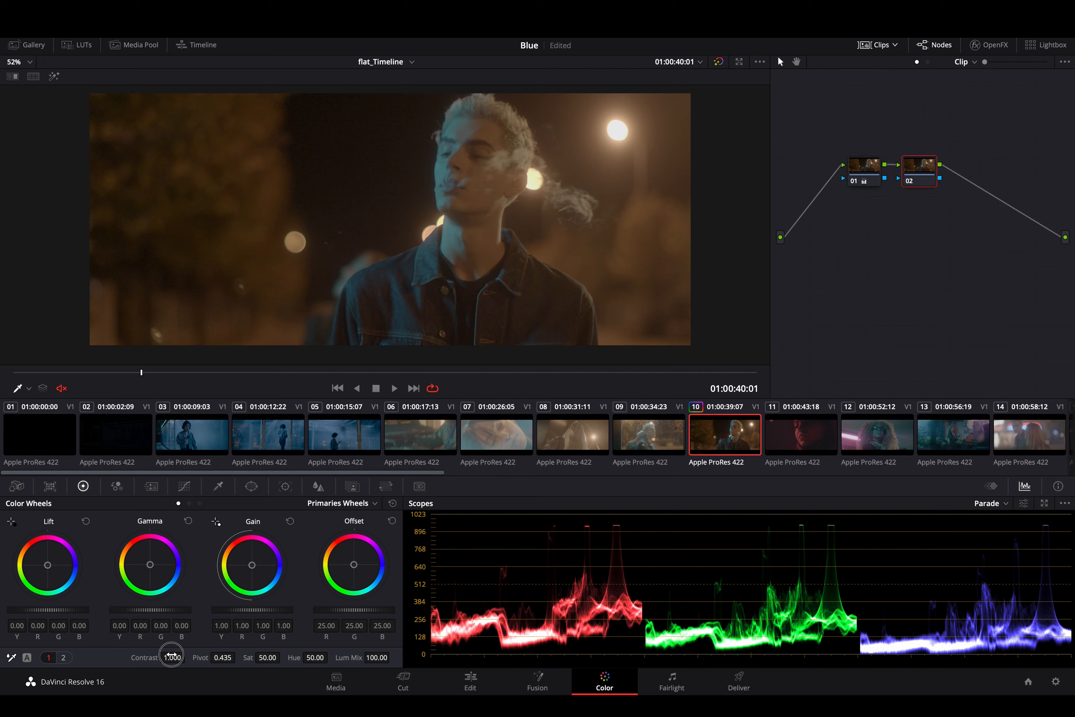
{"action": "left_click_drag", "start_coordinate": [172, 655], "coordinate": [224, 659]}
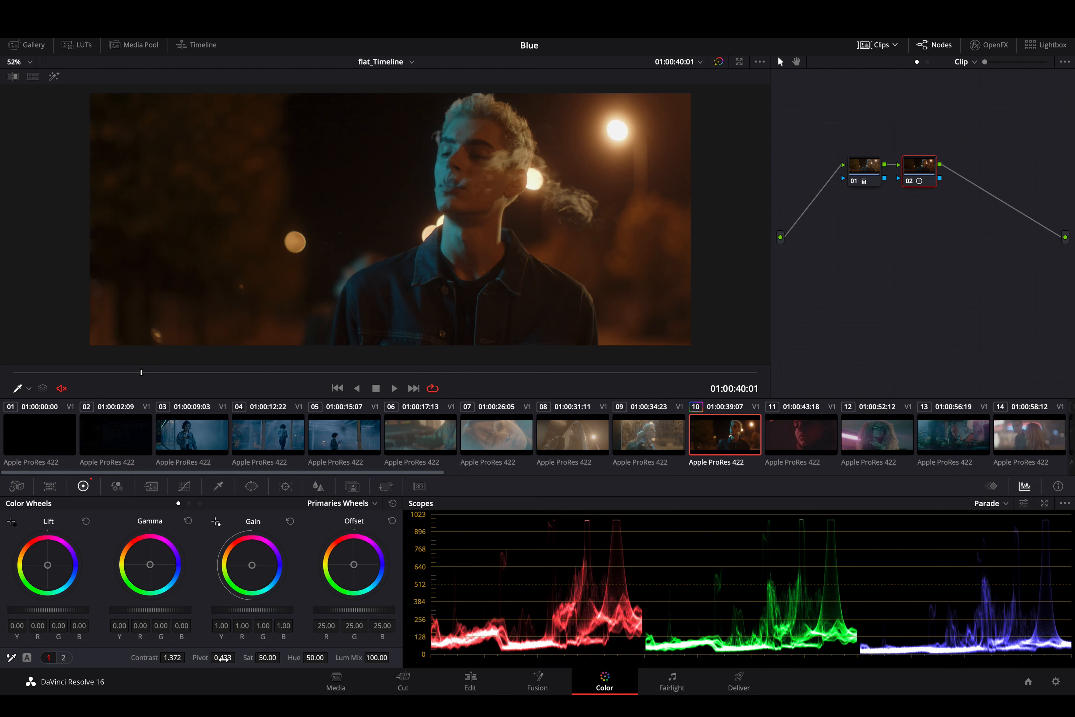
{"action": "key", "text": "super+d"}
{"action": "key", "text": "super+d"}
- Try different pivot levels on node 02, look at the Custom curve, and set the pivot to 0.443
{"action": "mouse_move", "coordinate": [227, 657]}
{"action": "left_mouse_down"}
{"action": "mouse_move", "coordinate": [175, 655]}
{"action": "mouse_move", "coordinate": [250, 677]}
{"action": "mouse_move", "coordinate": [207, 679]}
{"action": "mouse_move", "coordinate": [218, 681]}
{"action": "mouse_move", "coordinate": [230, 656]}
{"action": "left_mouse_up"}
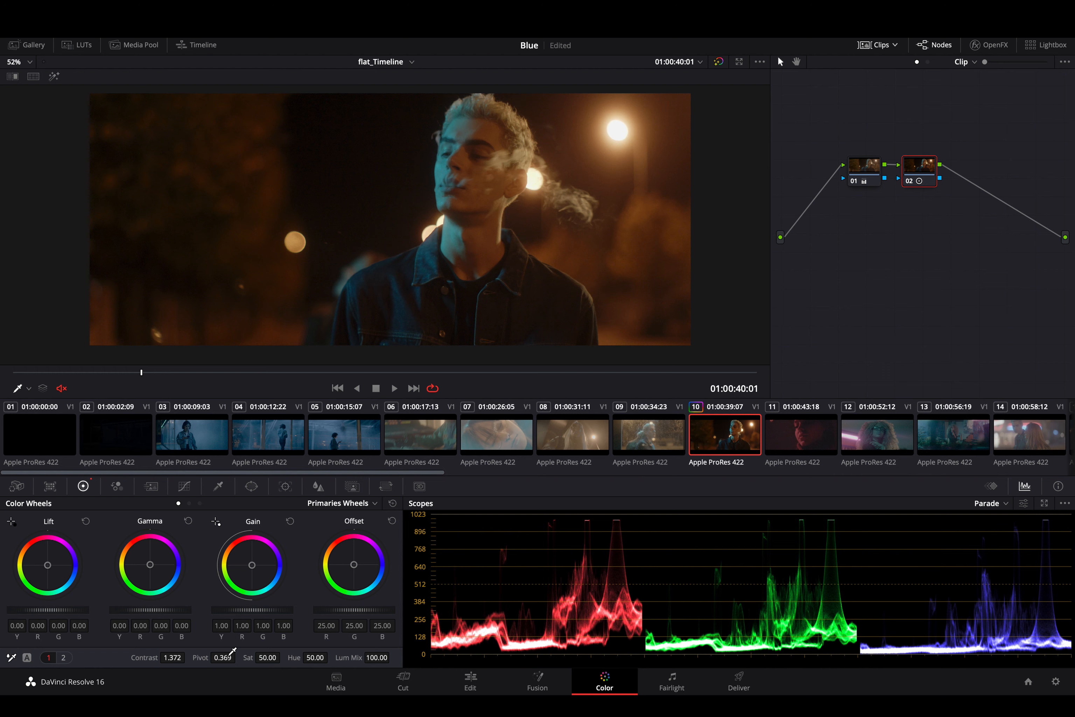
{"action": "left_click", "coordinate": [190, 486]}
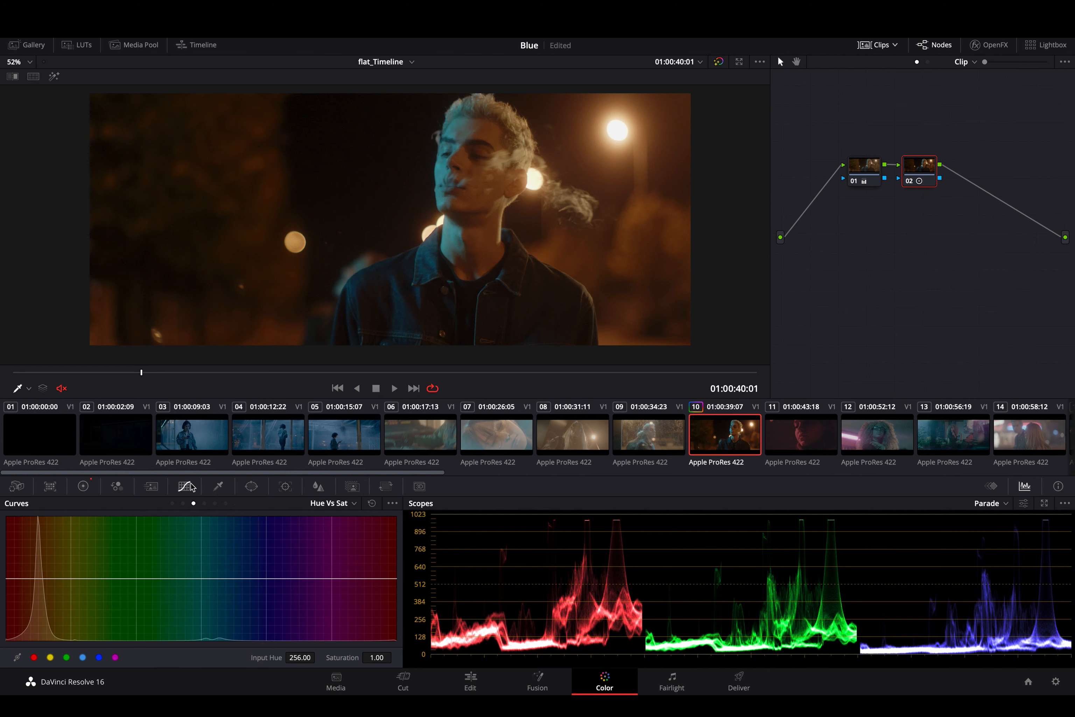
{"action": "left_click", "coordinate": [172, 503]}
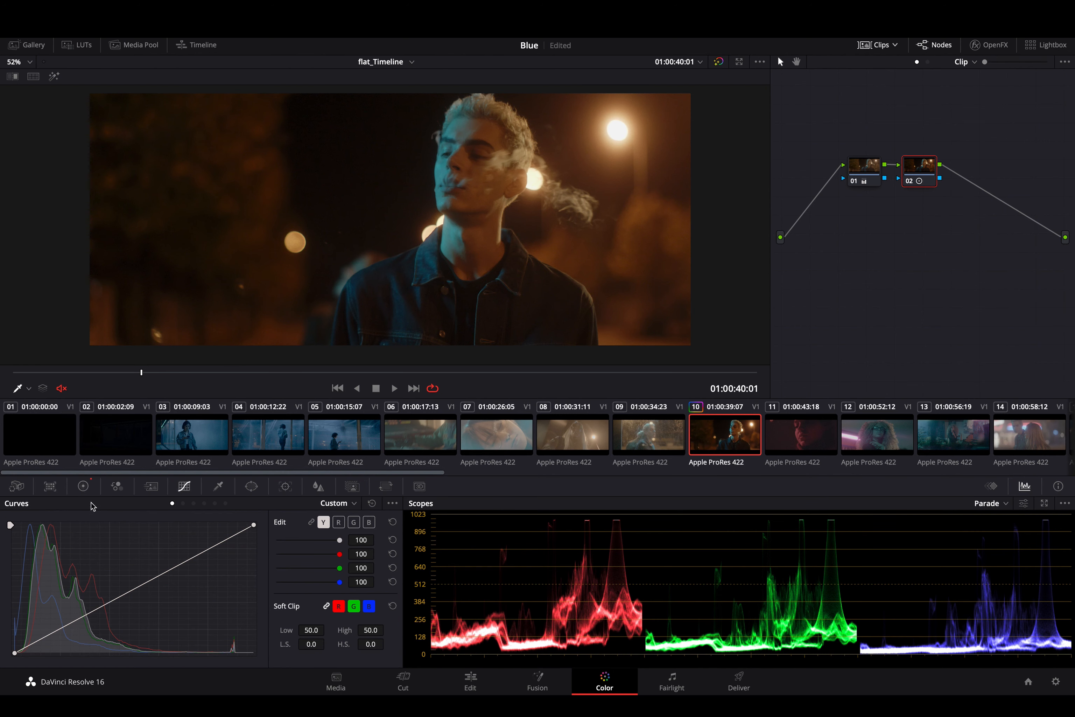
{"action": "left_click", "coordinate": [83, 487]}
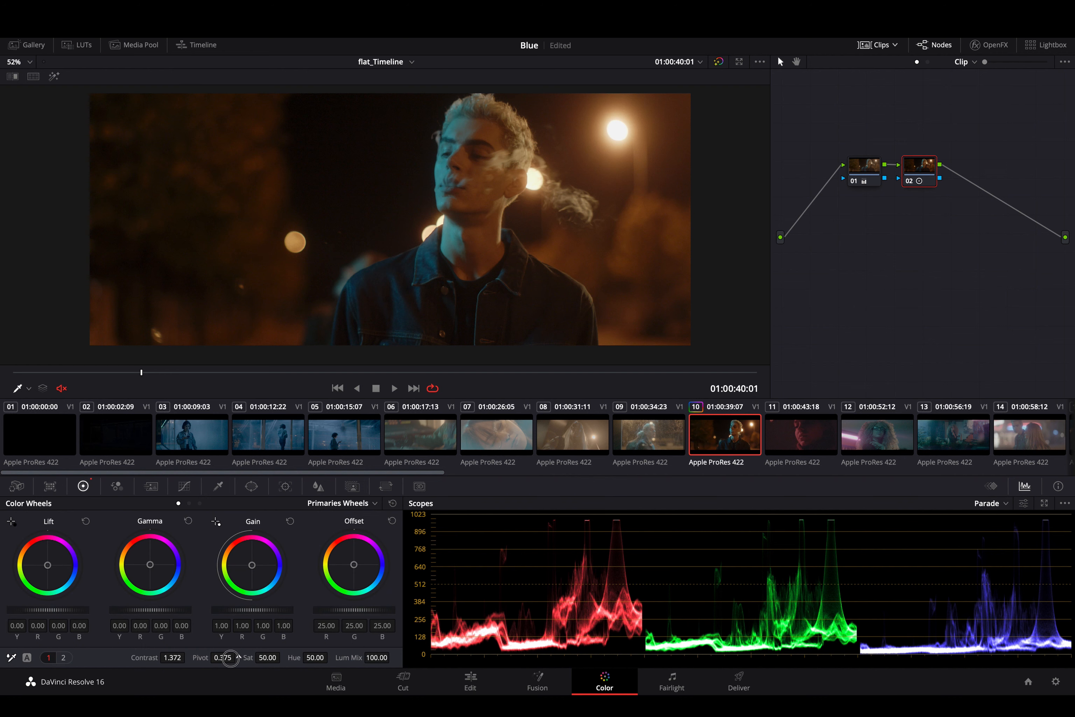
{"action": "mouse_move", "coordinate": [222, 657]}
{"action": "left_mouse_down"}
{"action": "mouse_move", "coordinate": [263, 659]}
{"action": "mouse_move", "coordinate": [222, 657]}
{"action": "left_mouse_up"}
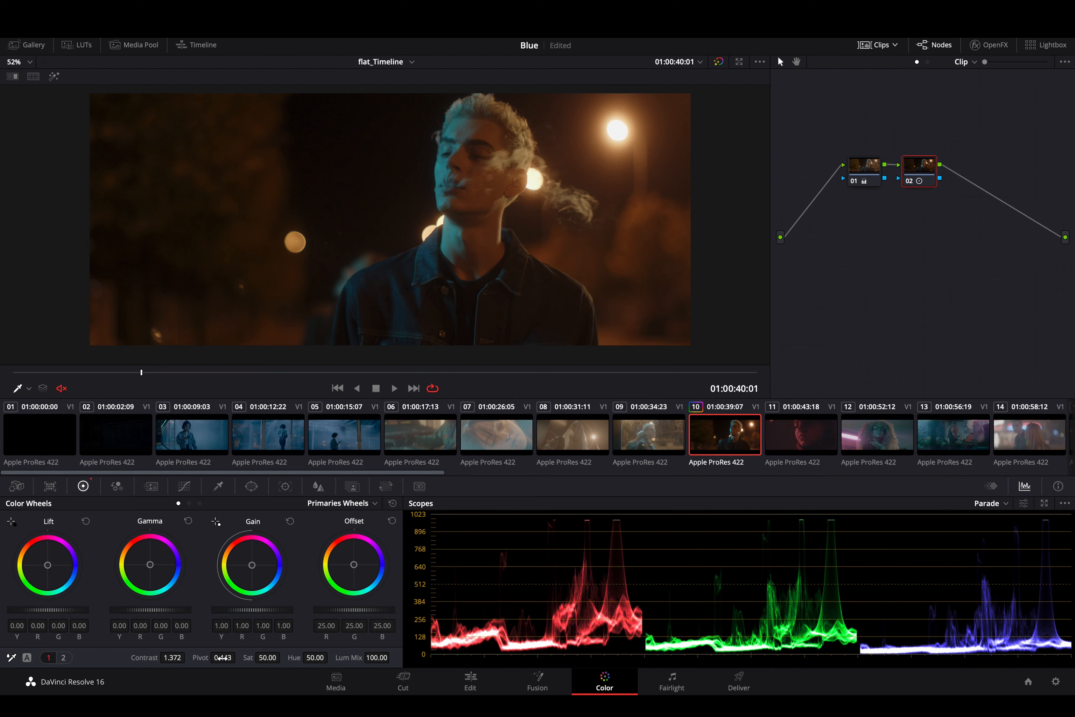
- Examine the man's face at 01:00:42:05 and raise the contrast of node 02 to 1.472
{"action": "key", "text": "super+equal"}
{"action": "key", "text": "super+equal"}
{"action": "key", "text": "super+equal"}
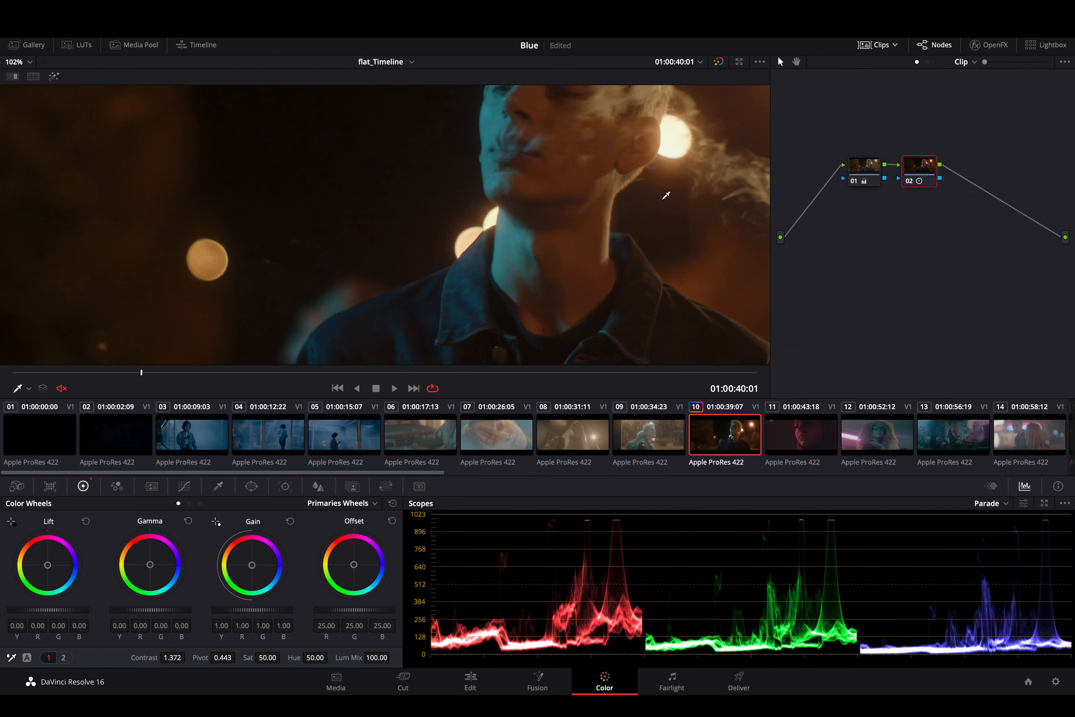
{"action": "scroll", "coordinate": [666, 195], "scroll_direction": "right", "scroll_amount": 6}
{"action": "scroll", "coordinate": [666, 195], "scroll_direction": "up", "scroll_amount": 4}
{"action": "scroll", "coordinate": [666, 195], "scroll_direction": "right", "scroll_amount": 1}
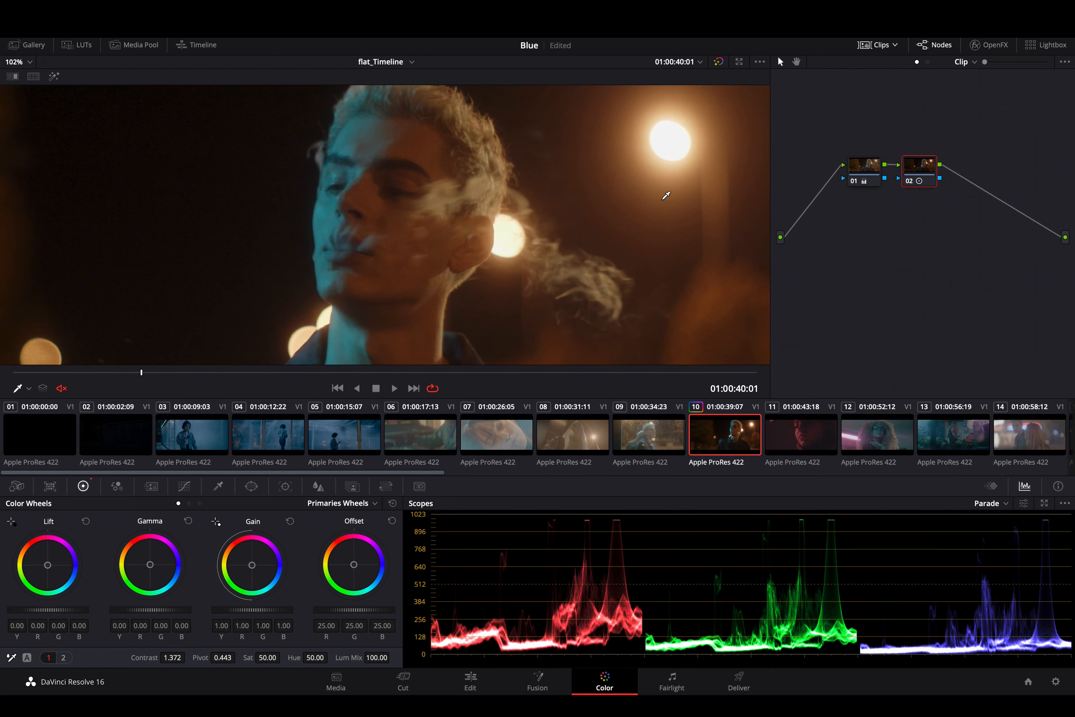
{"action": "left_click_drag", "start_coordinate": [393, 374], "coordinate": [506, 374]}
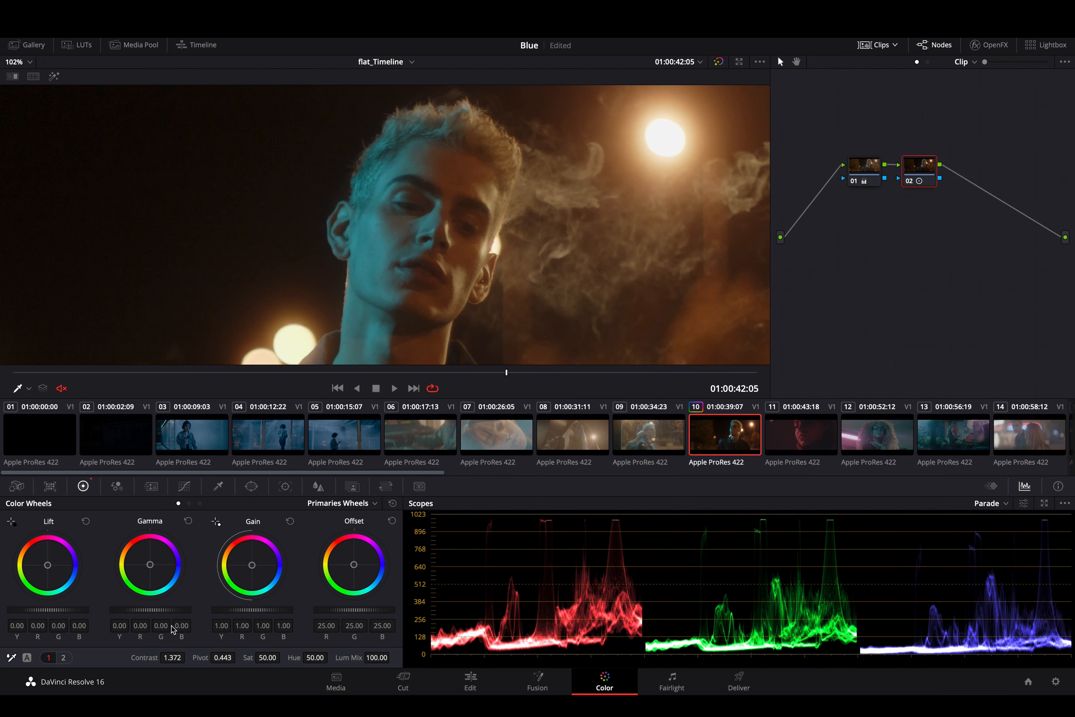
{"action": "mouse_move", "coordinate": [172, 657]}
{"action": "left_mouse_down"}
{"action": "mouse_move", "coordinate": [211, 659]}
{"action": "mouse_move", "coordinate": [190, 663]}
{"action": "left_mouse_up"}
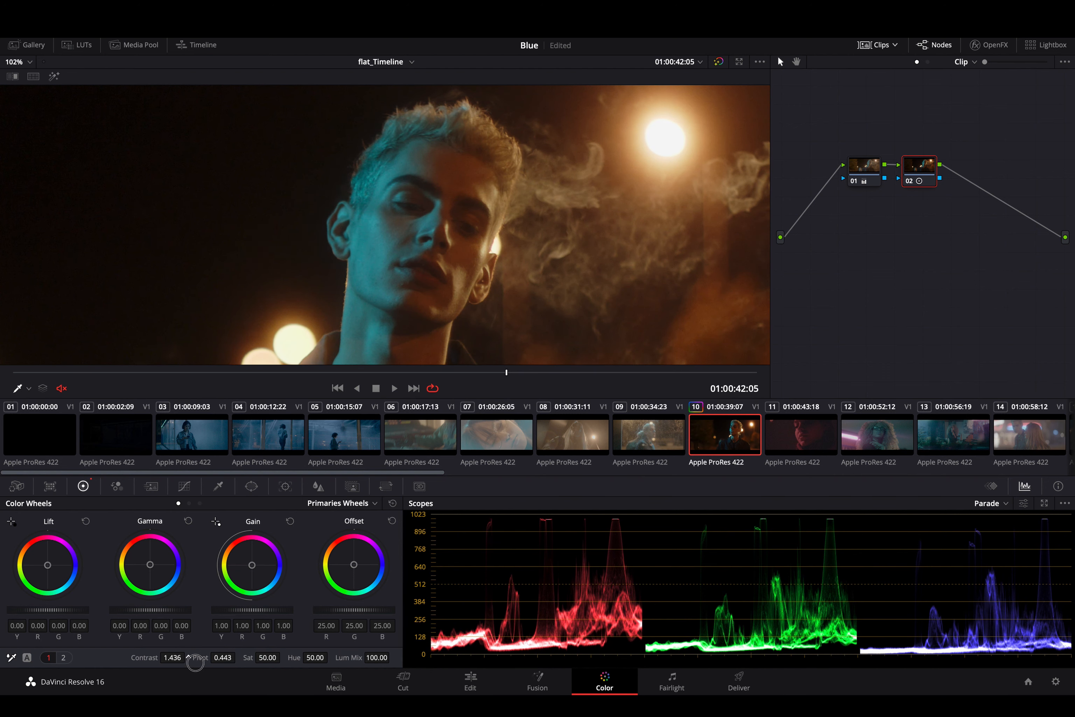
{"action": "mouse_move", "coordinate": [194, 662]}
{"action": "left_mouse_down"}
{"action": "mouse_move", "coordinate": [215, 657]}
{"action": "mouse_move", "coordinate": [181, 665]}
{"action": "left_mouse_up"}
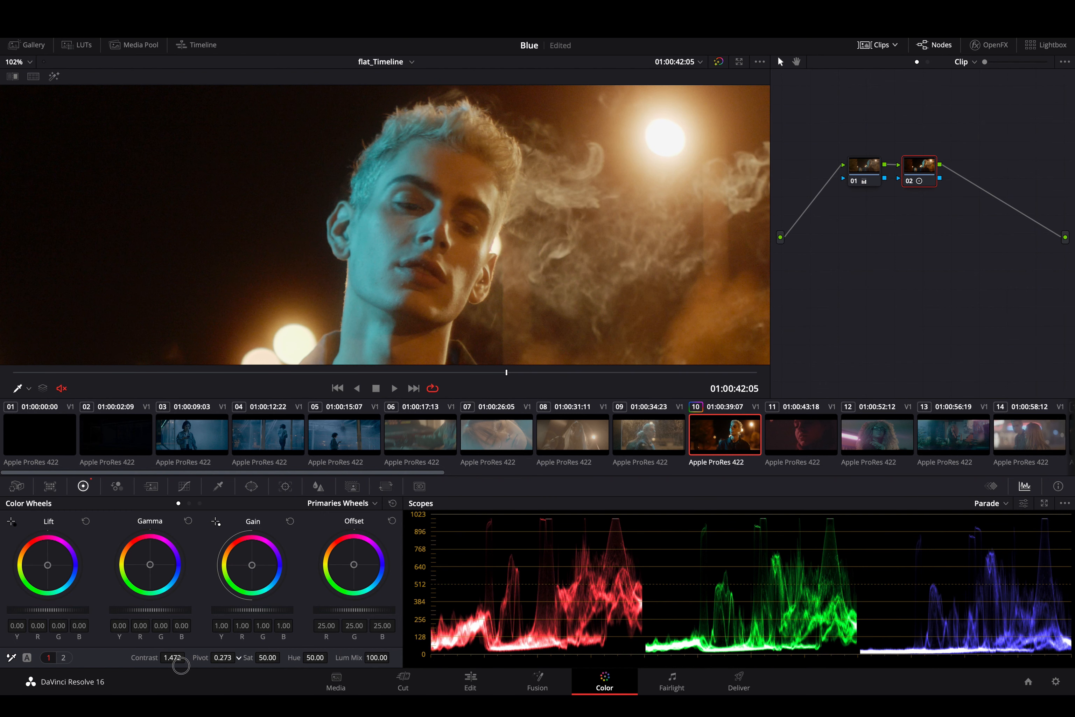
- Test higher and lower pivot levels on node 02 and set the pivot to 0.357
{"action": "left_click_drag", "start_coordinate": [227, 659], "coordinate": [286, 656]}
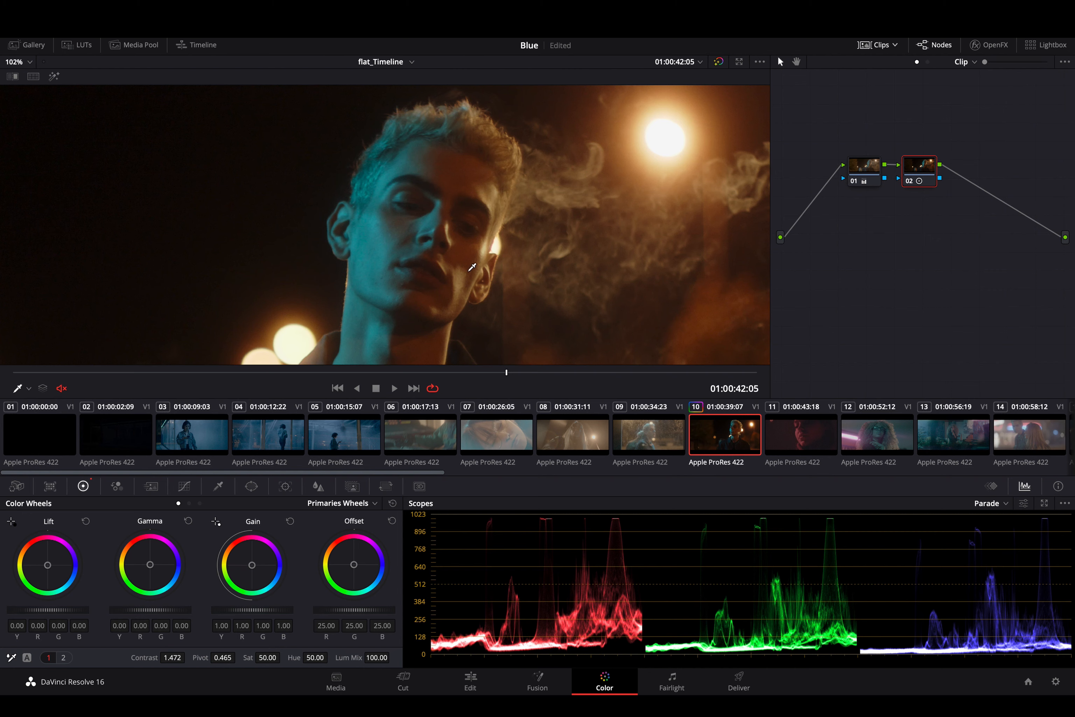
{"action": "mouse_move", "coordinate": [232, 657]}
{"action": "left_mouse_down"}
{"action": "mouse_move", "coordinate": [206, 645]}
{"action": "mouse_move", "coordinate": [215, 645]}
{"action": "left_mouse_up"}
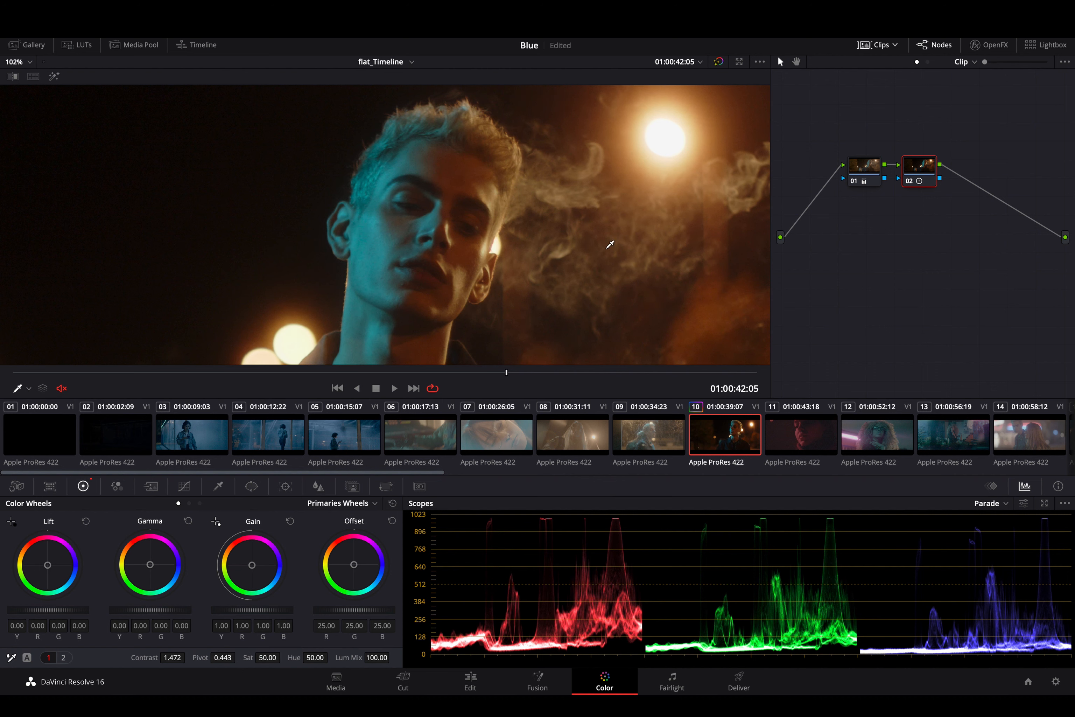
{"action": "scroll", "coordinate": [518, 313], "scroll_direction": "down", "scroll_amount": 3}
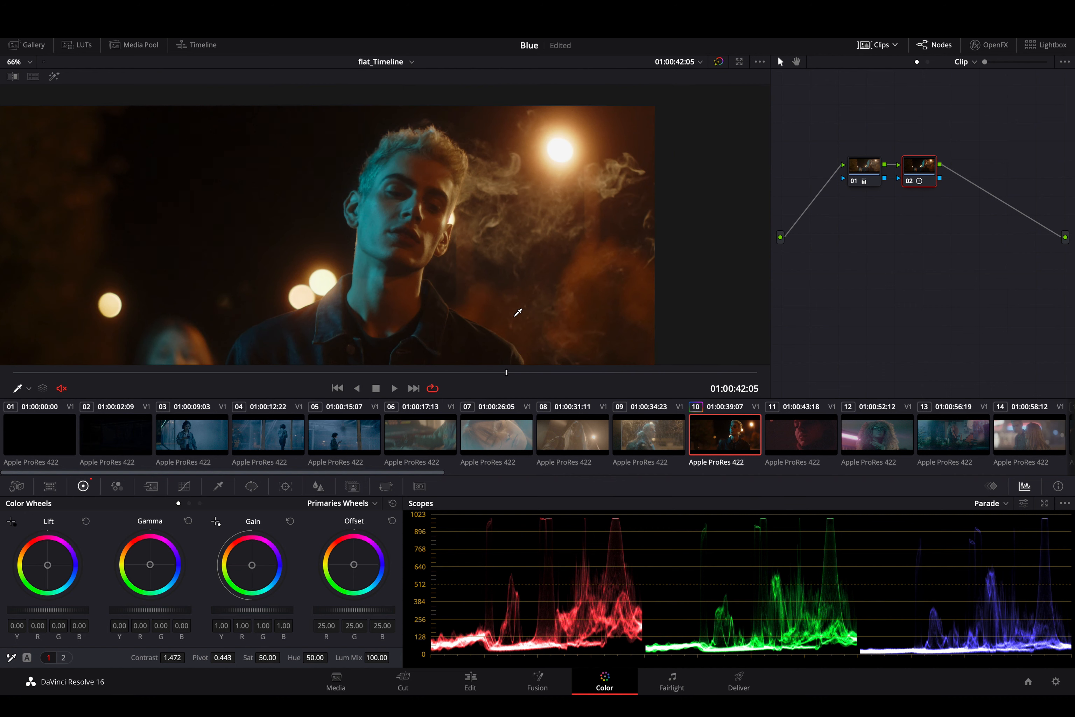
{"action": "scroll", "coordinate": [518, 313], "scroll_direction": "down", "scroll_amount": 2}
{"action": "scroll", "coordinate": [518, 313], "scroll_direction": "left", "scroll_amount": 2}
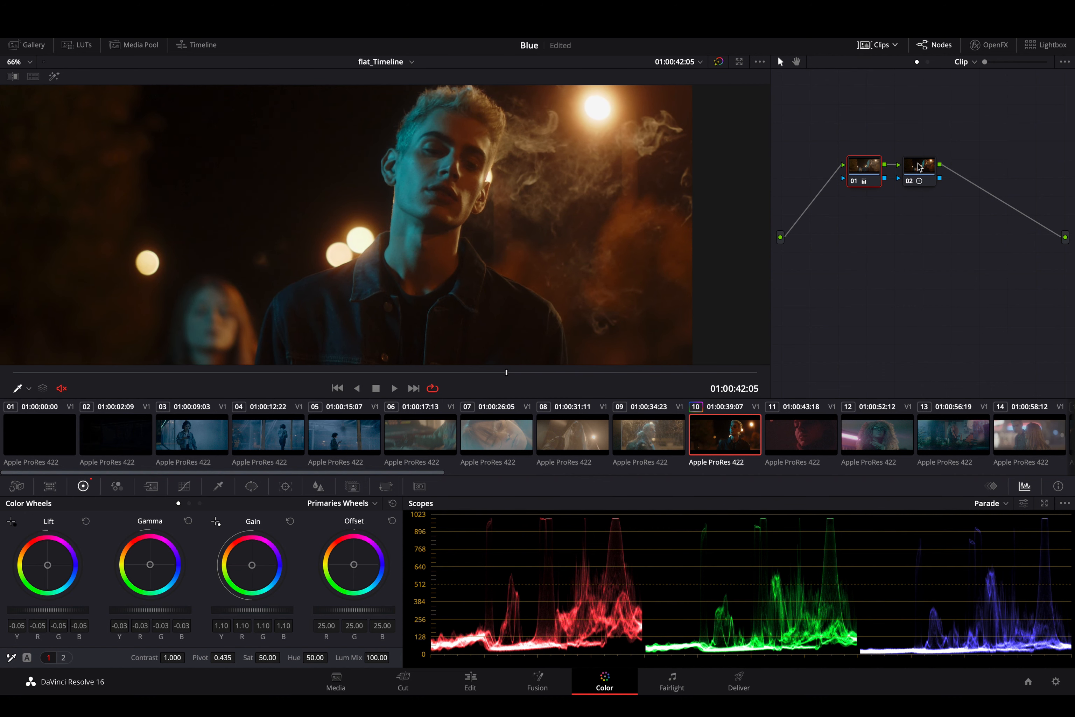
{"action": "left_click", "coordinate": [856, 175]}
{"action": "left_click", "coordinate": [921, 166]}
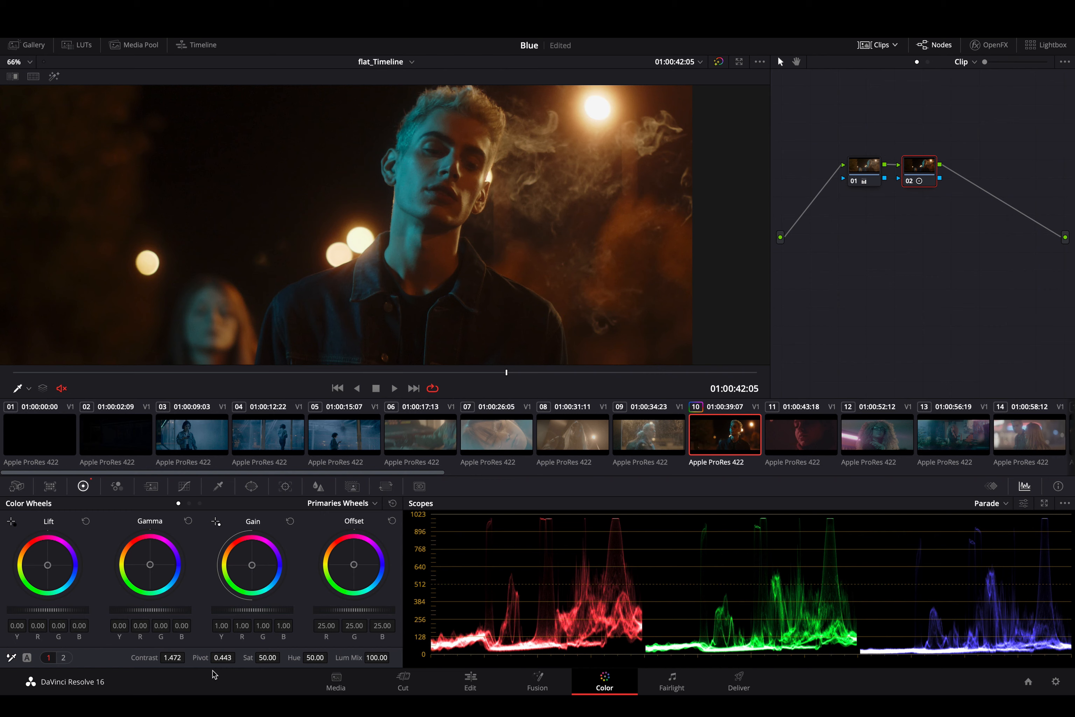
{"action": "left_click_drag", "start_coordinate": [223, 660], "coordinate": [197, 659]}
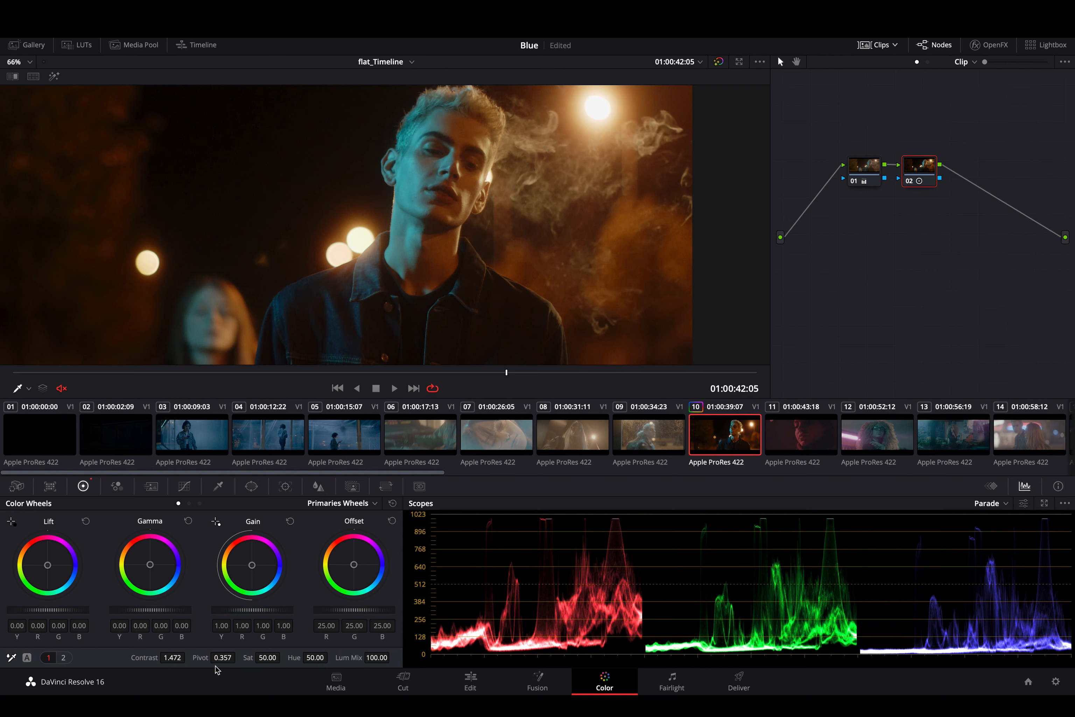
- Compare the shot with node 02 disabled and enabled, and save the project
{"action": "key", "text": "super+d"}
{"action": "key", "text": "super+d"}
{"action": "key", "text": "super+d"}
{"action": "key", "text": "super+d"}
{"action": "key", "text": "super+s"}
- Add serial node 03 for a curves adjustment, disable node 02, and place node 03 below it
{"action": "left_click", "coordinate": [185, 487]}
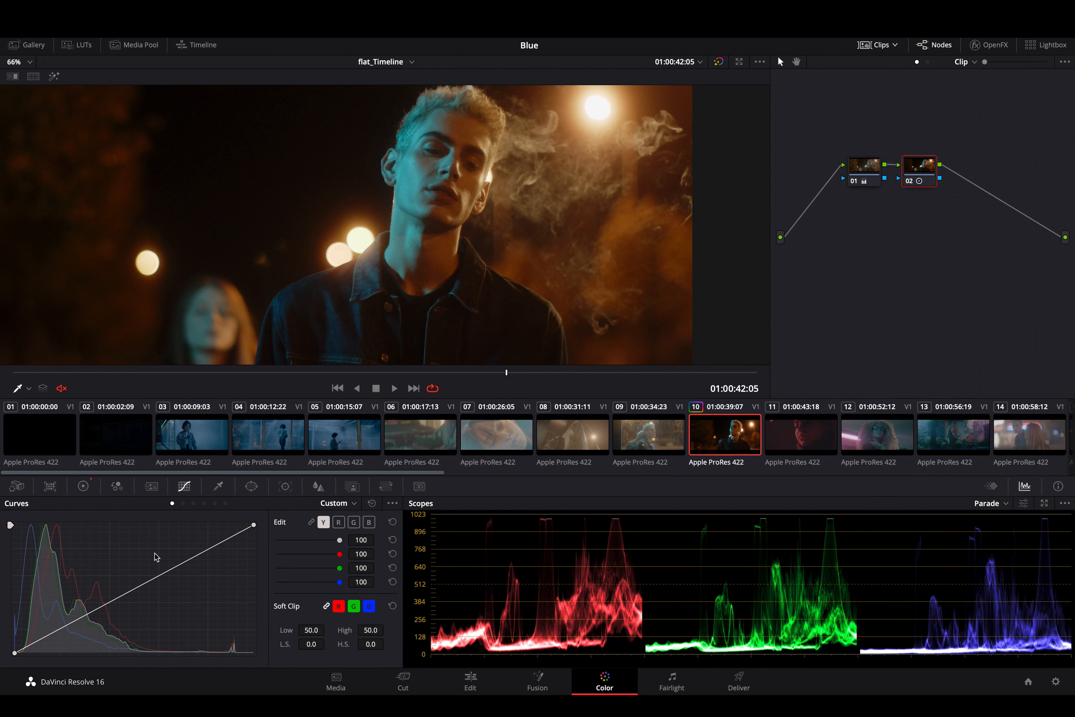
{"action": "key", "text": "alt+s"}
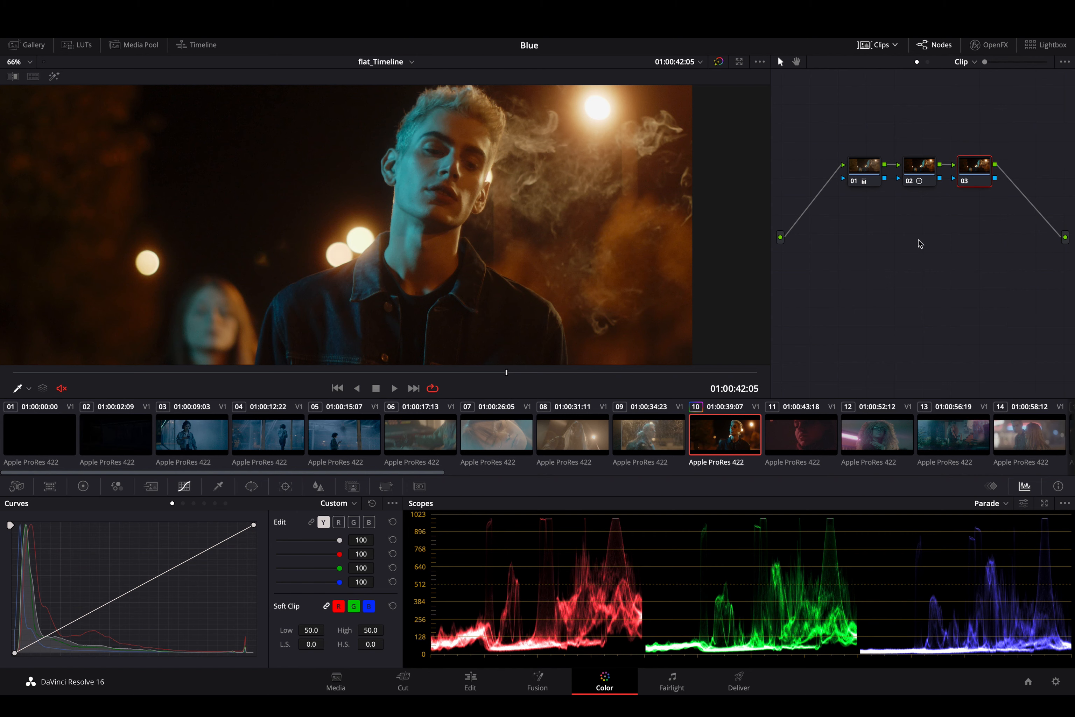
{"action": "left_click", "coordinate": [921, 173]}
{"action": "key", "text": "super+d"}
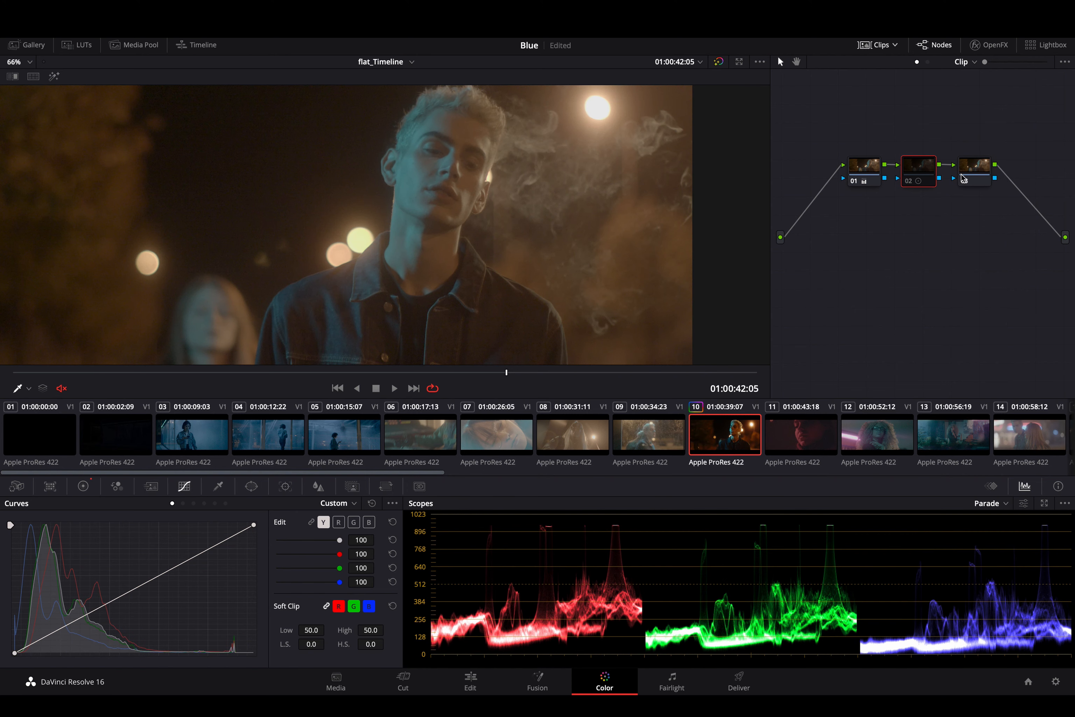
{"action": "left_click_drag", "start_coordinate": [980, 171], "coordinate": [925, 214]}
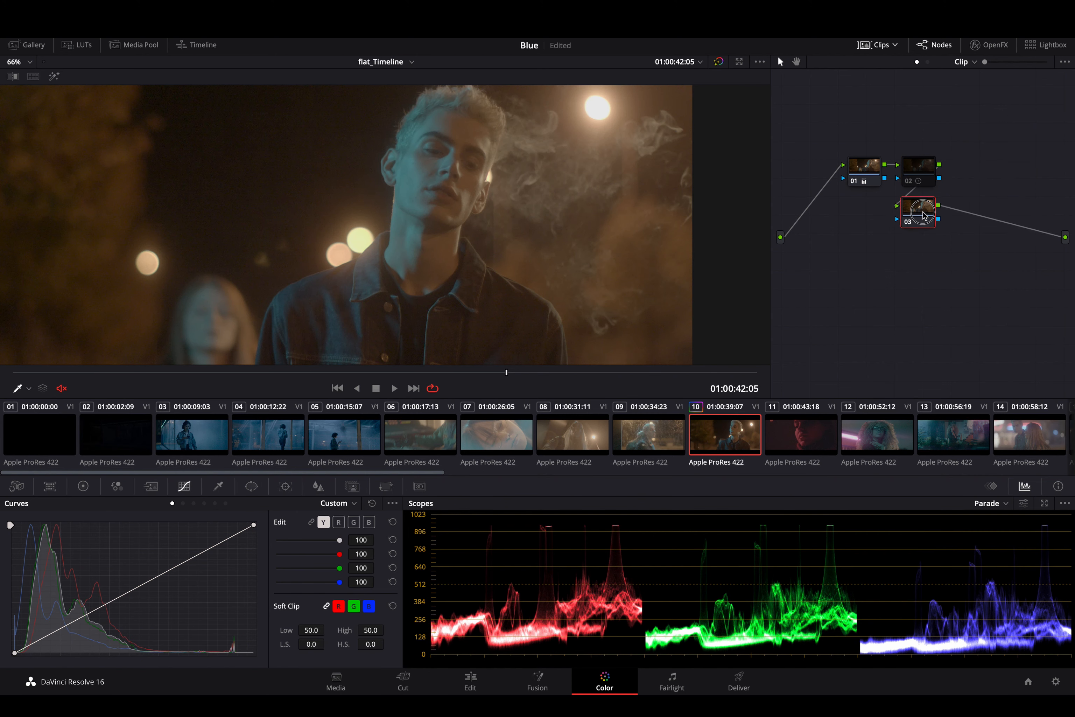
{"action": "left_click", "coordinate": [203, 553]}
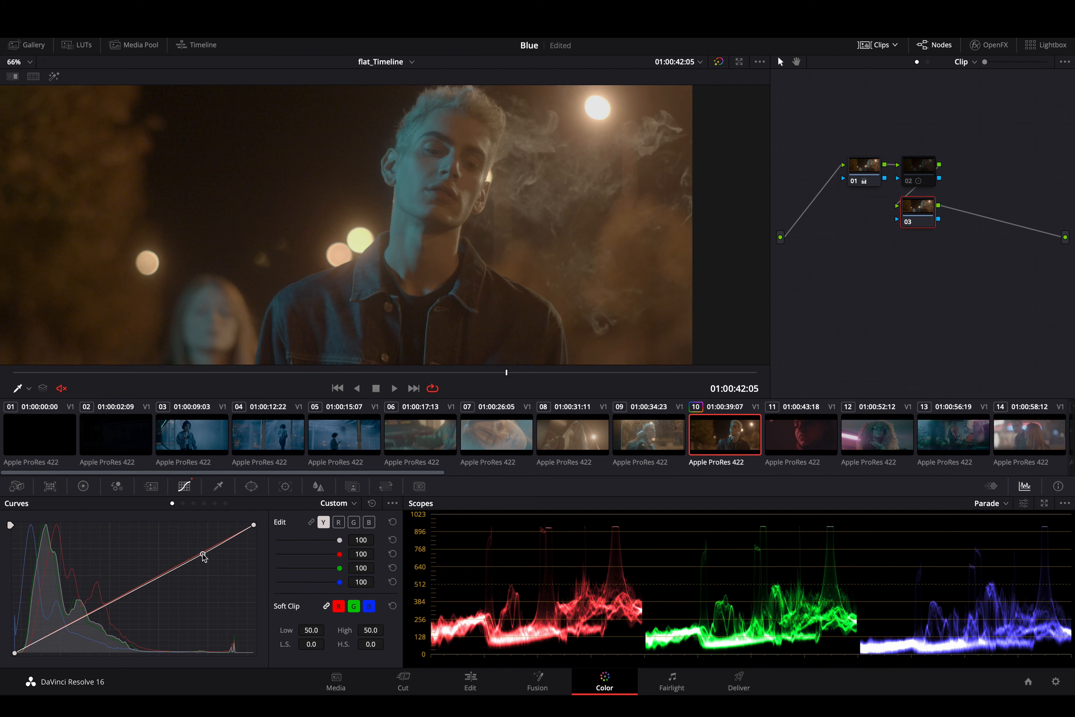
{"action": "left_click", "coordinate": [76, 620]}
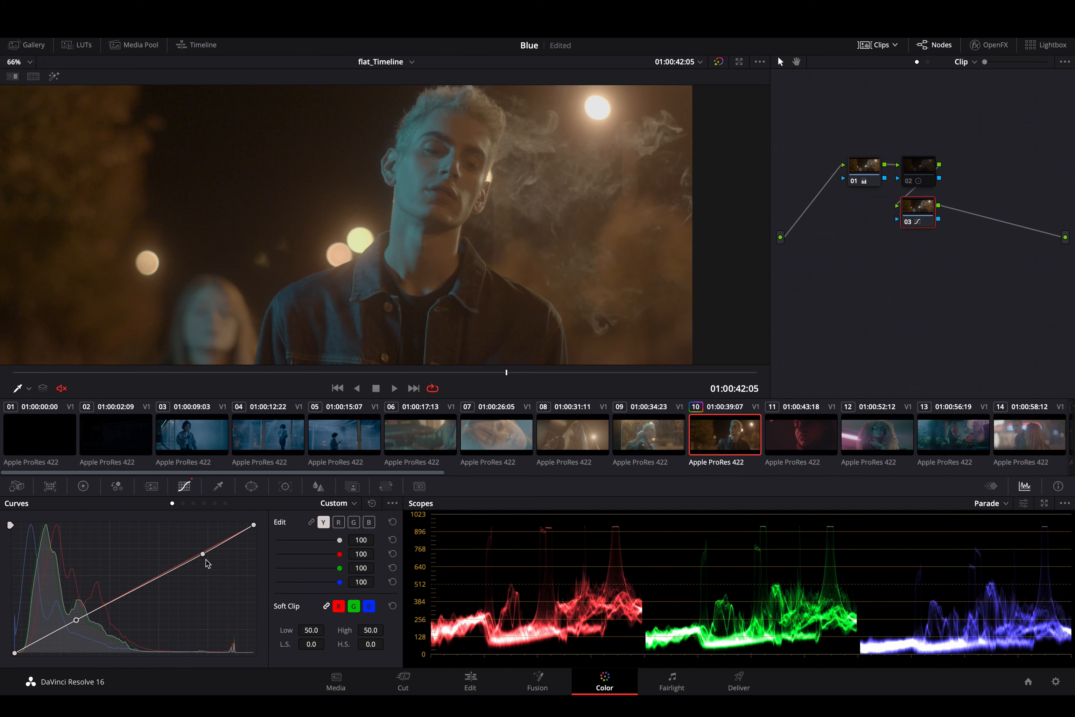
{"action": "key", "text": "super+z"}
{"action": "key", "text": "super+z"}
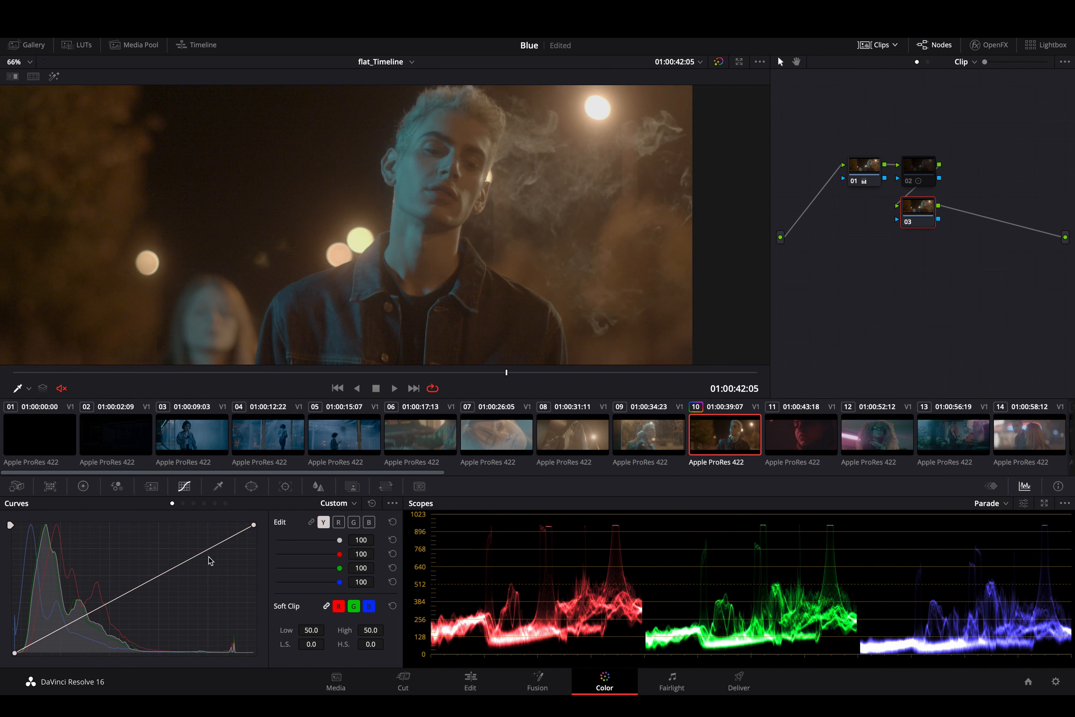
- Link the Y, R, G and B curves on node 03 and shape an S-curve with darker shadows, raised midtones and highlights, and a lowered white point
{"action": "left_click", "coordinate": [310, 523]}
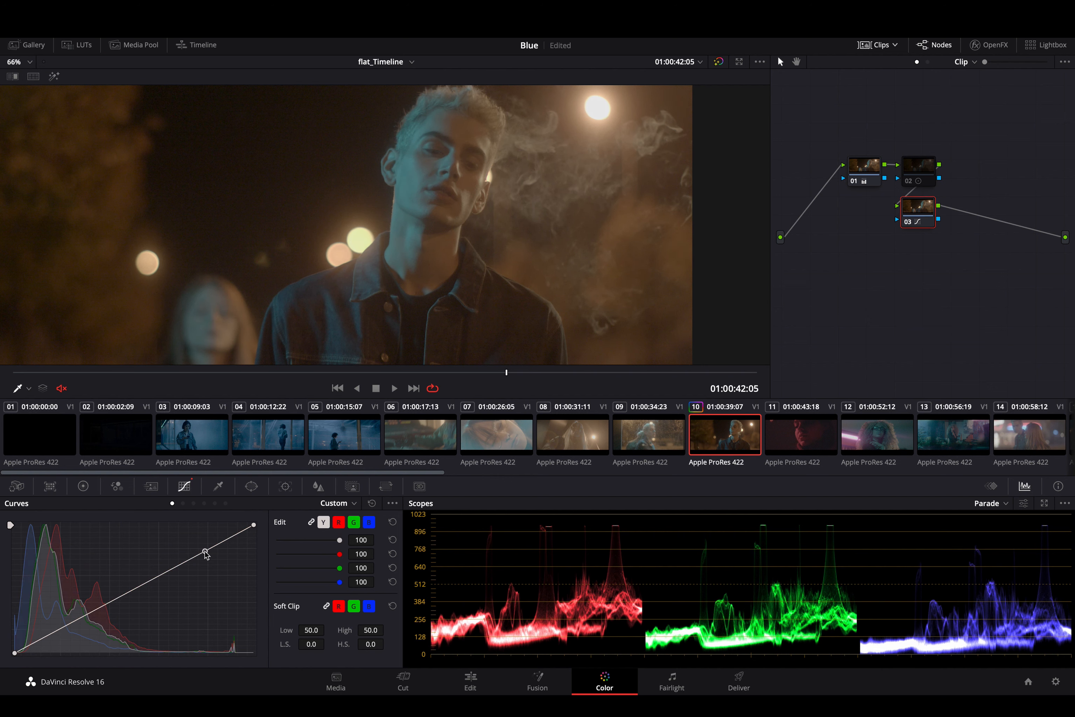
{"action": "left_click", "coordinate": [125, 595]}
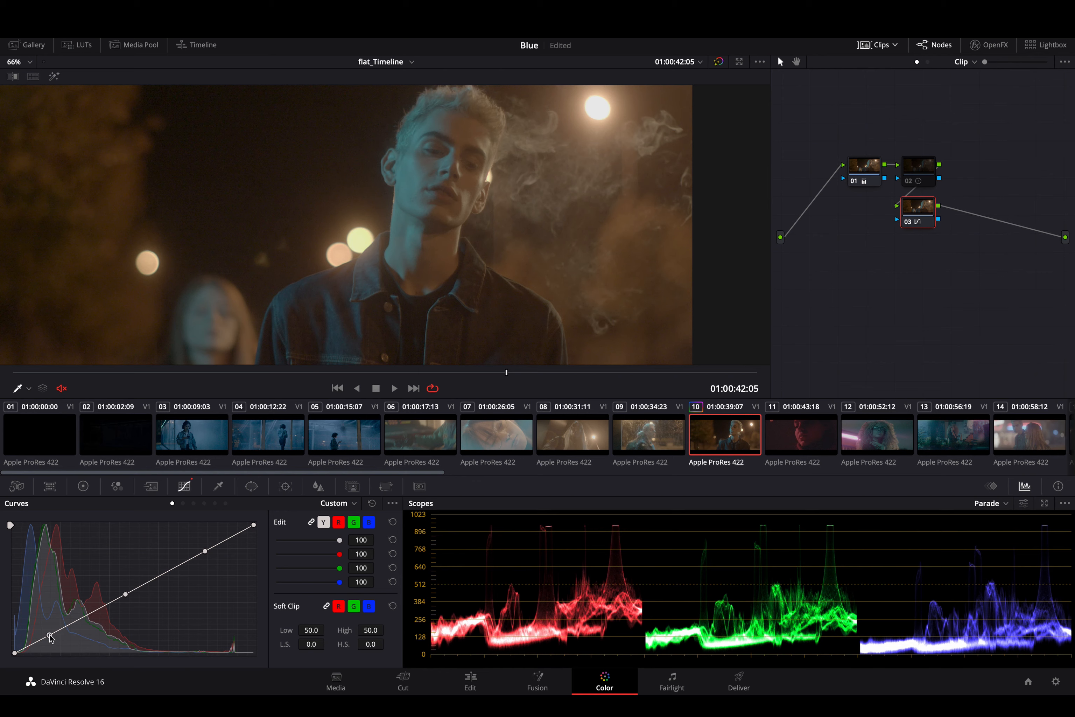
{"action": "left_click_drag", "start_coordinate": [50, 637], "coordinate": [59, 641]}
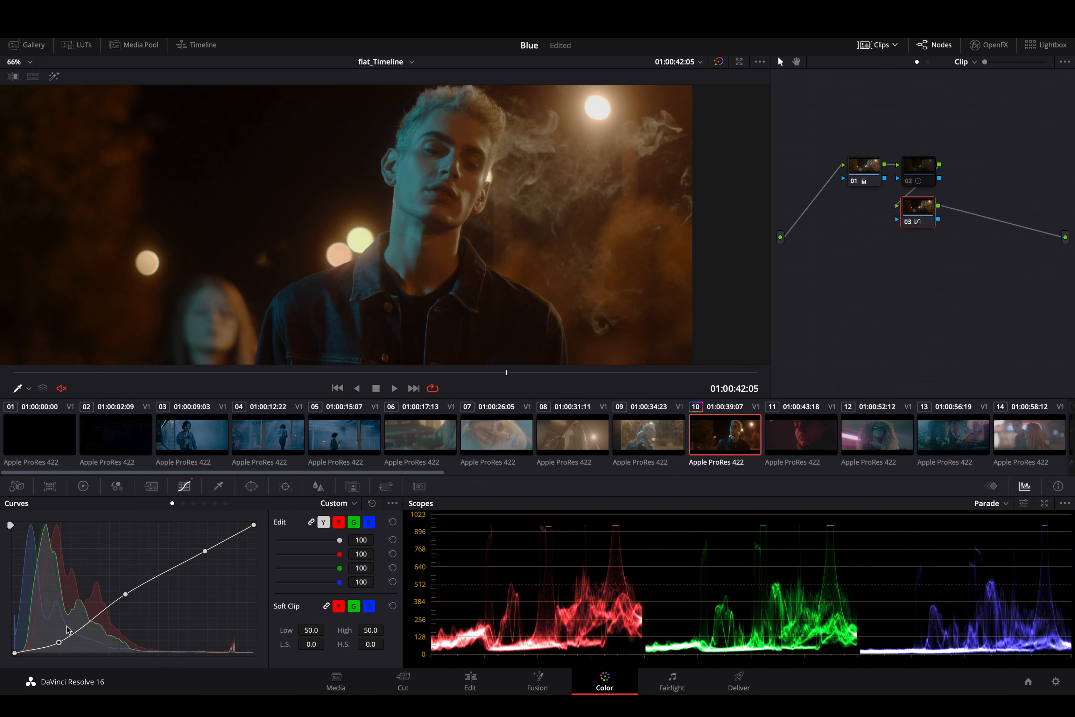
{"action": "left_click_drag", "start_coordinate": [205, 551], "coordinate": [183, 550]}
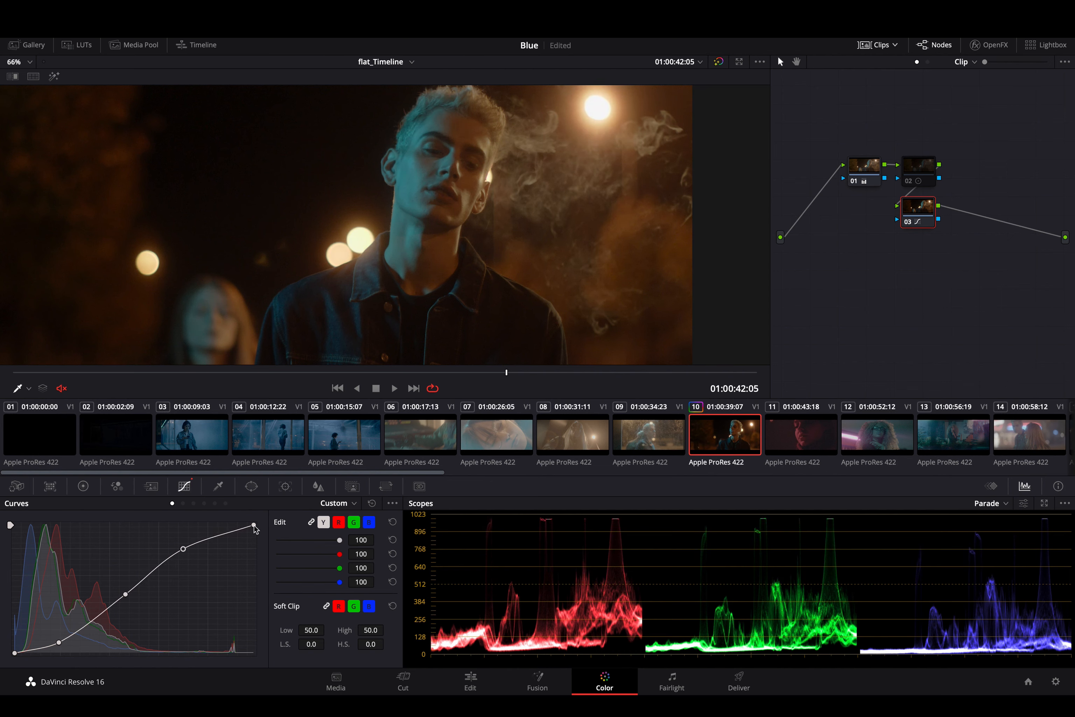
{"action": "left_click_drag", "start_coordinate": [255, 527], "coordinate": [268, 542]}
{"action": "left_click_drag", "start_coordinate": [125, 594], "coordinate": [125, 591]}
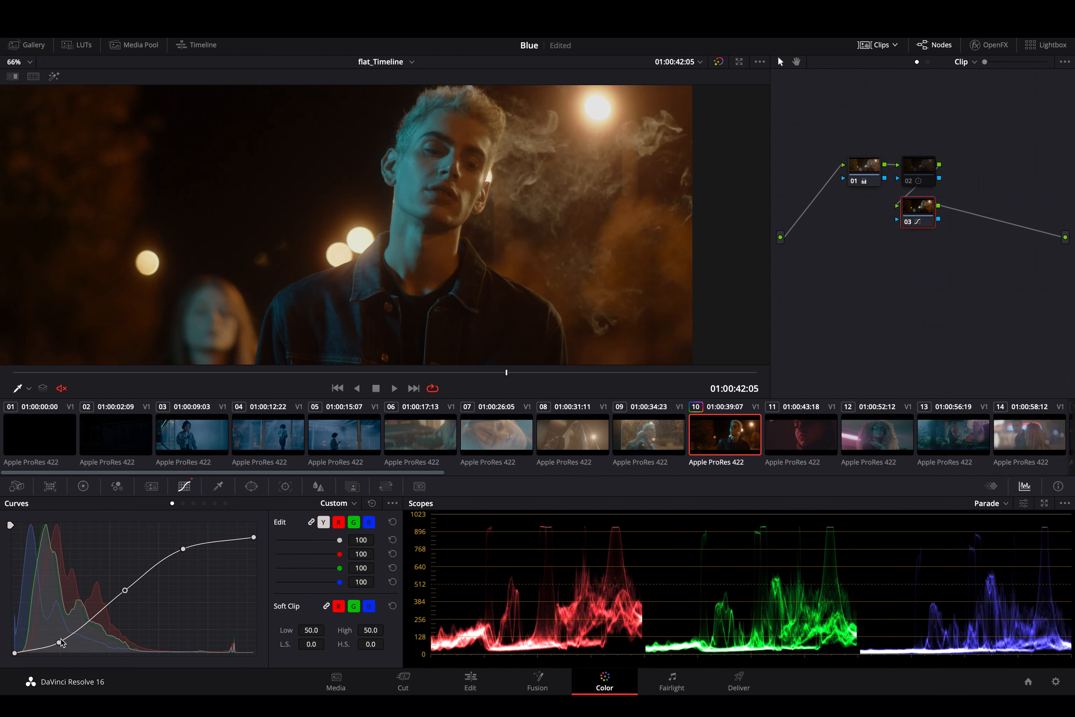
{"action": "left_click_drag", "start_coordinate": [60, 642], "coordinate": [67, 643]}
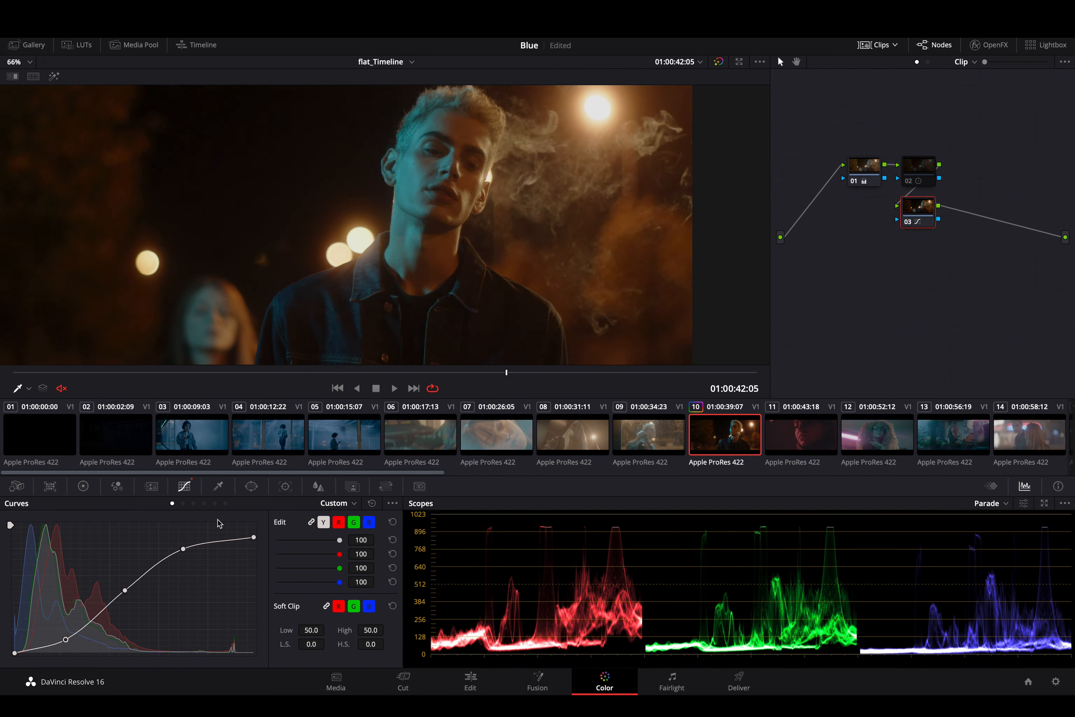
- Enable node 02 in place of node 03, and set the contrast of node 02 to 1.514
{"action": "left_click", "coordinate": [918, 167]}
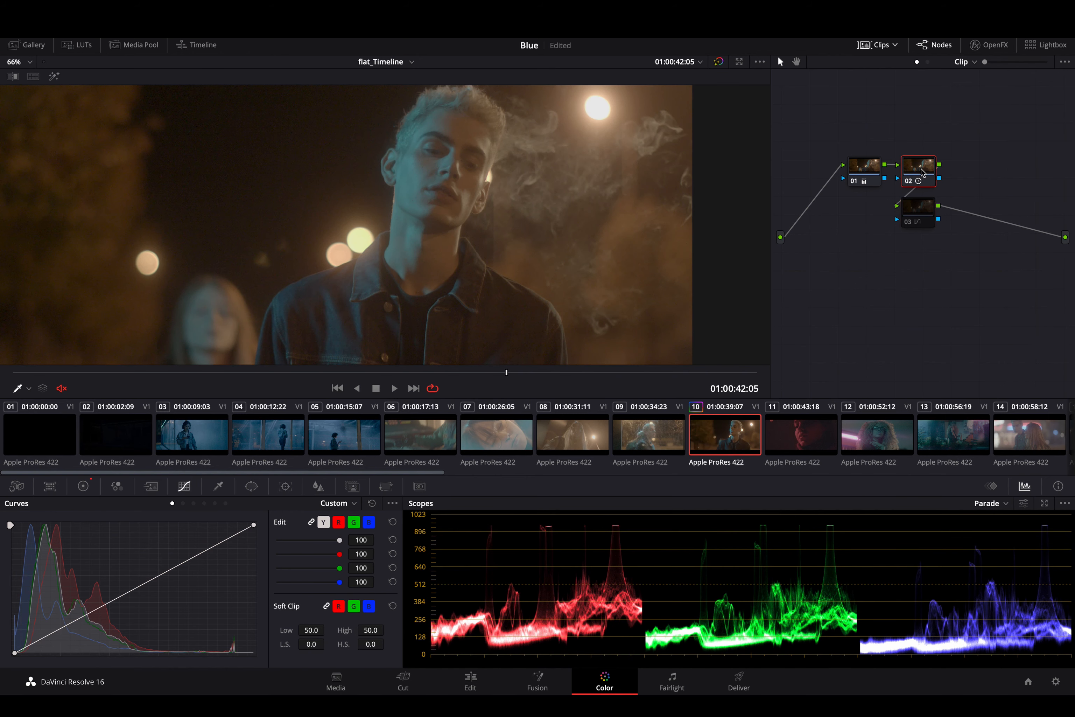
{"action": "left_click", "coordinate": [83, 487]}
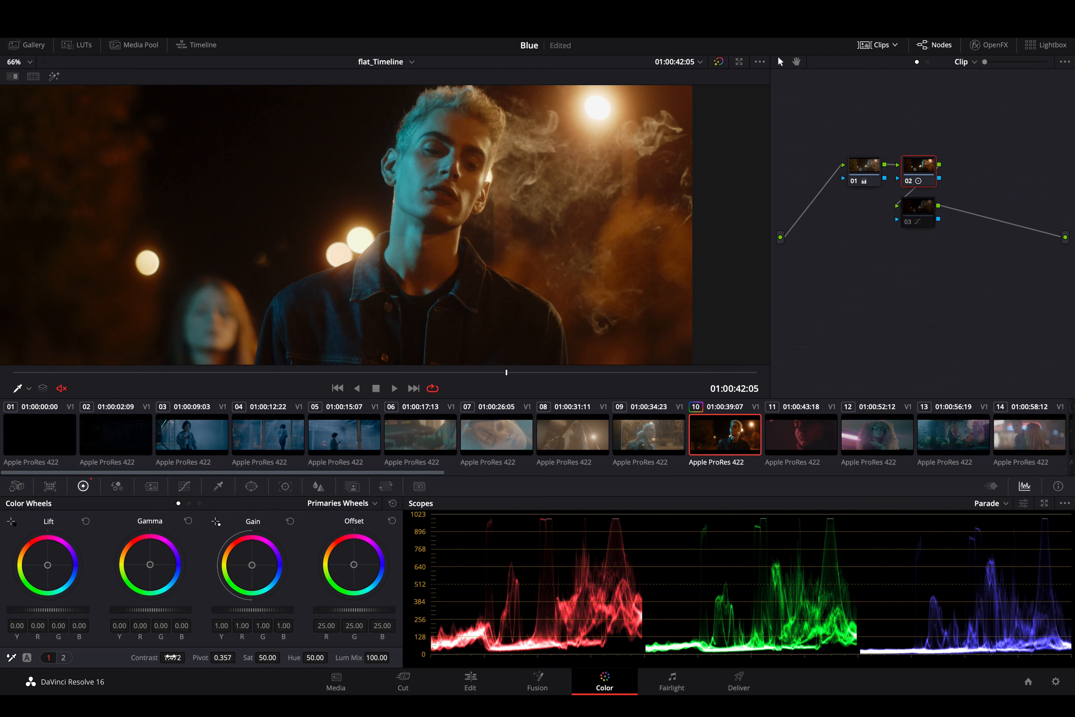
{"action": "left_click_drag", "start_coordinate": [170, 657], "coordinate": [172, 658]}
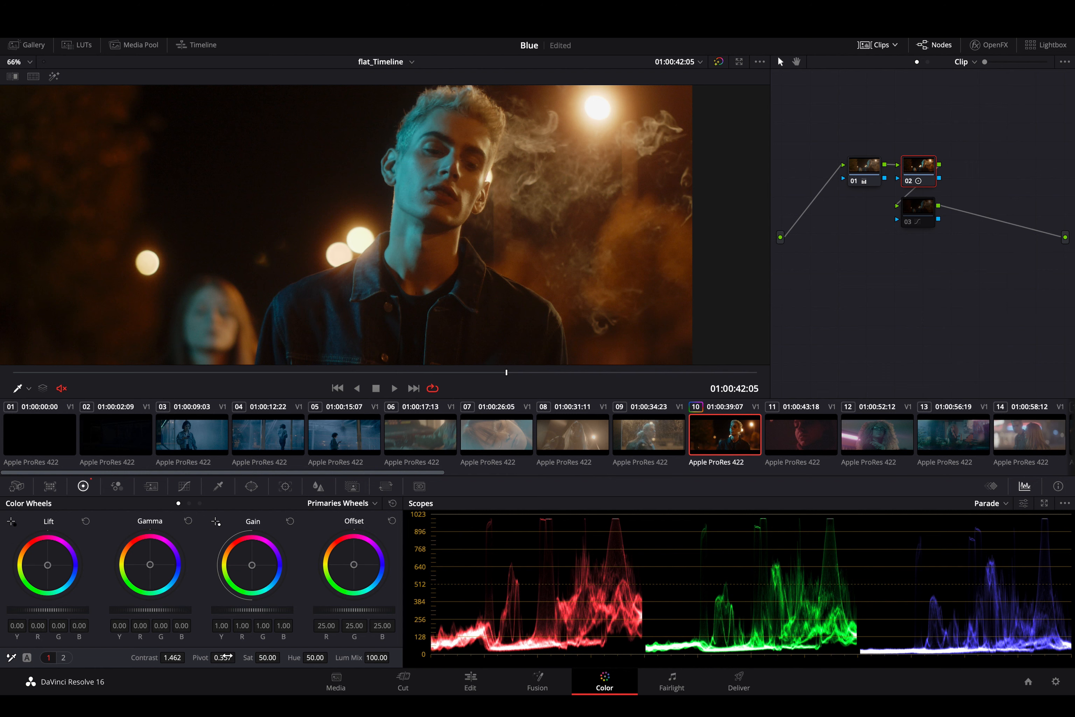
{"action": "scroll", "coordinate": [462, 158], "scroll_direction": "up", "scroll_amount": 5}
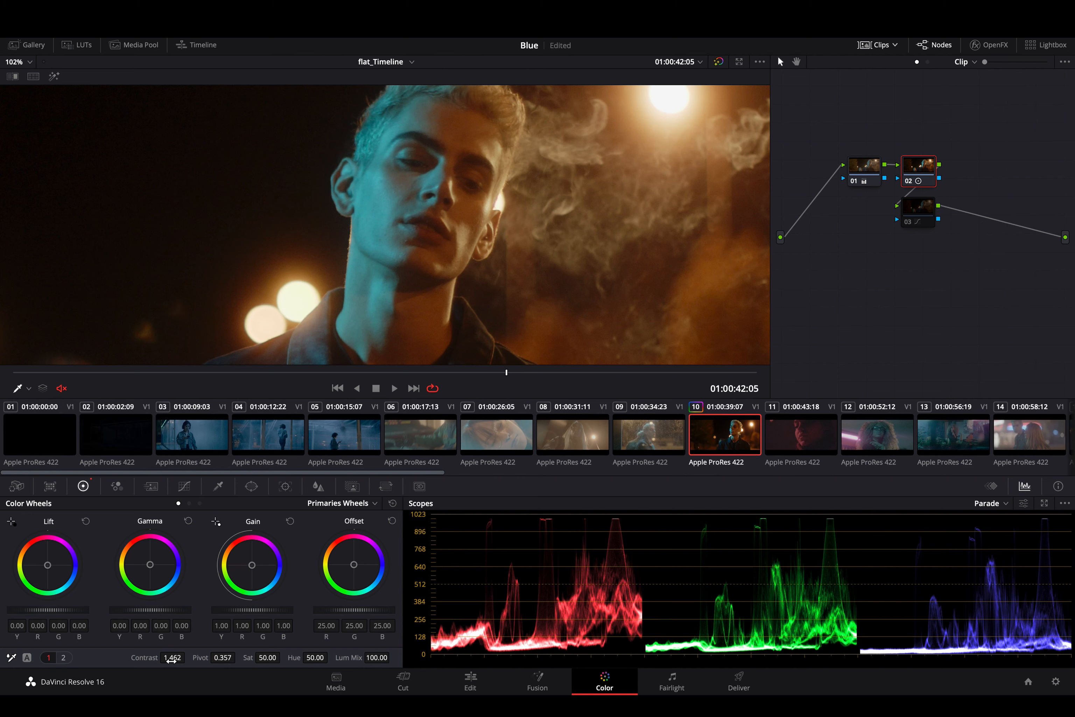
{"action": "left_click_drag", "start_coordinate": [171, 659], "coordinate": [200, 656]}
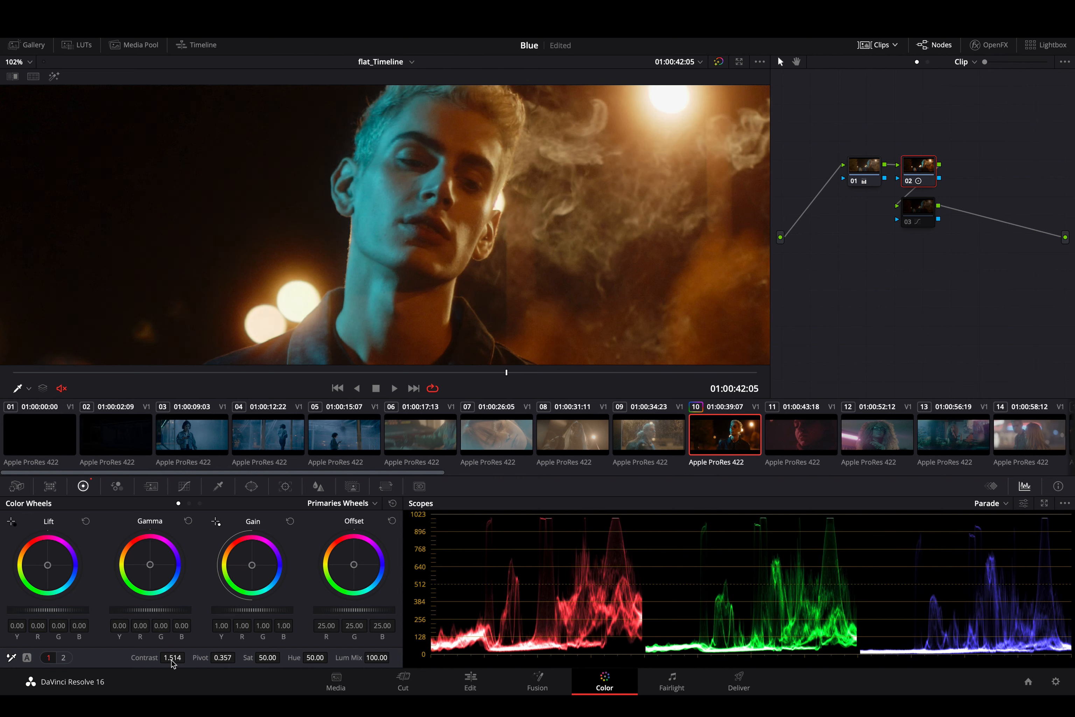
- Move nodes 01 and 02 closer to the source input in the node graph to make room for another node
{"action": "mouse_move", "coordinate": [867, 176]}
{"action": "left_mouse_down"}
{"action": "mouse_move", "coordinate": [863, 191]}
{"action": "mouse_move", "coordinate": [865, 175]}
{"action": "left_mouse_up"}
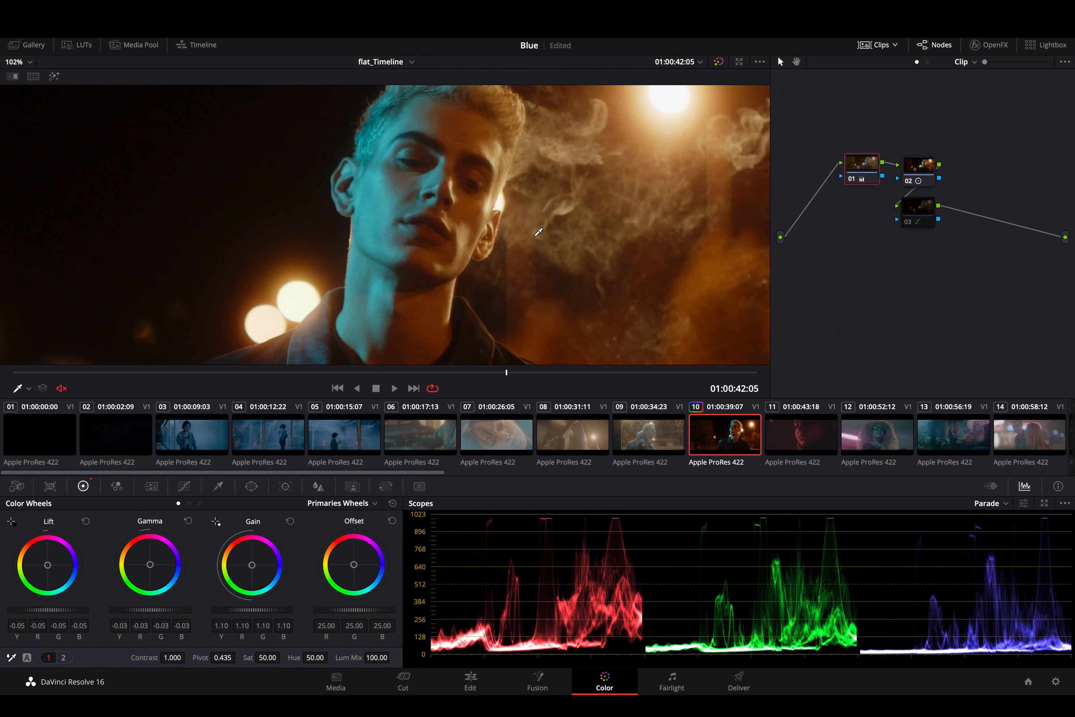
{"action": "scroll", "coordinate": [538, 232], "scroll_direction": "down", "scroll_amount": 8}
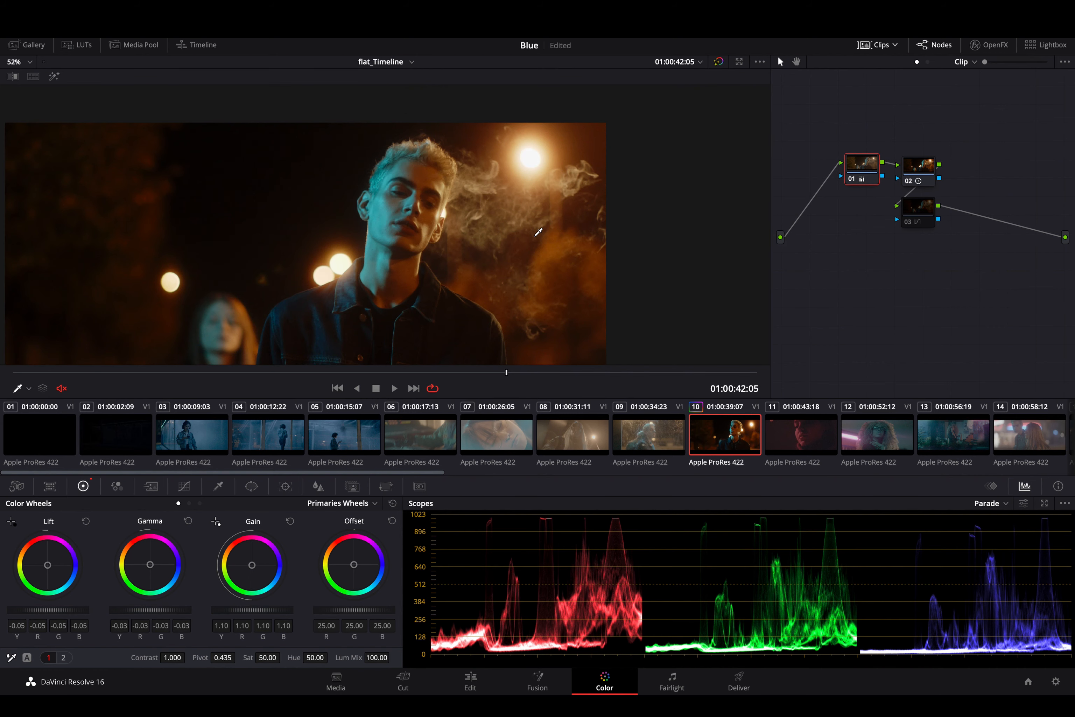
{"action": "scroll", "coordinate": [538, 232], "scroll_direction": "up", "scroll_amount": 3}
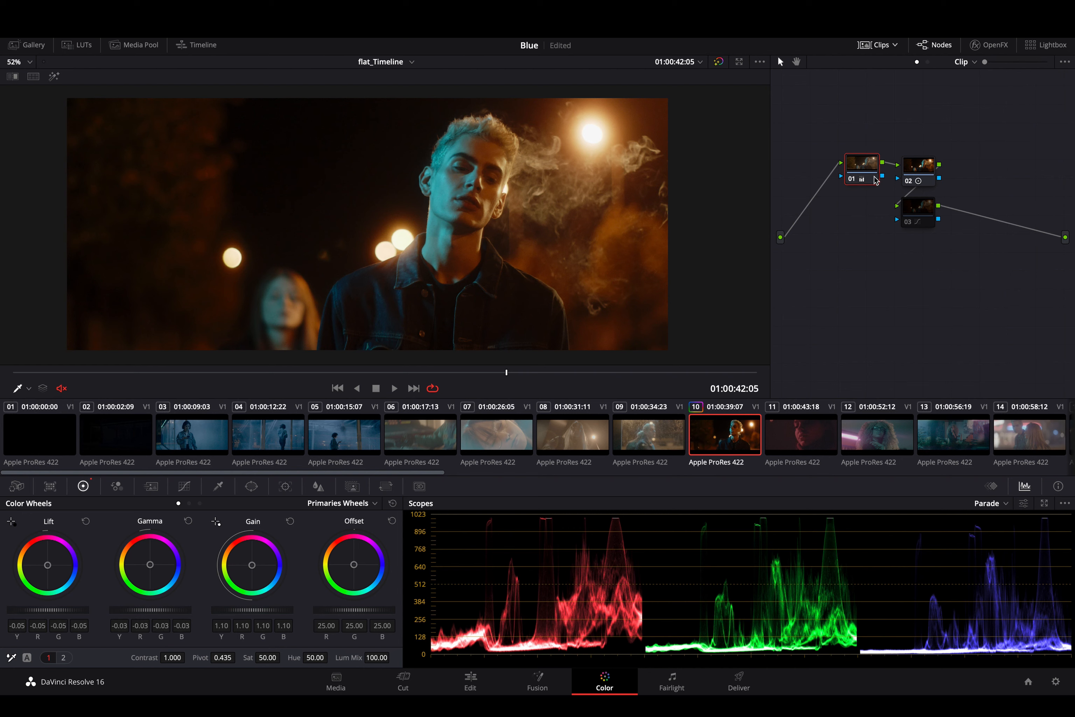
{"action": "mouse_move", "coordinate": [862, 178]}
{"action": "left_mouse_down"}
{"action": "mouse_move", "coordinate": [846, 151]}
{"action": "mouse_move", "coordinate": [827, 182]}
{"action": "mouse_move", "coordinate": [846, 157]}
{"action": "mouse_move", "coordinate": [845, 181]}
{"action": "left_mouse_up"}
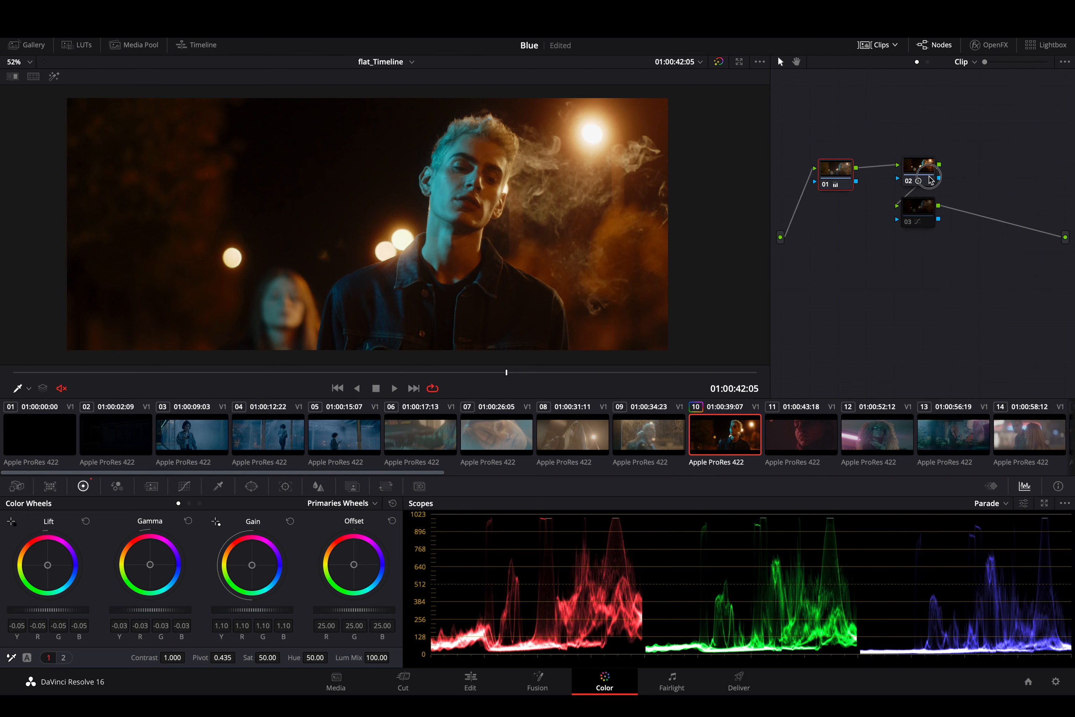
{"action": "left_click_drag", "start_coordinate": [931, 179], "coordinate": [901, 183]}
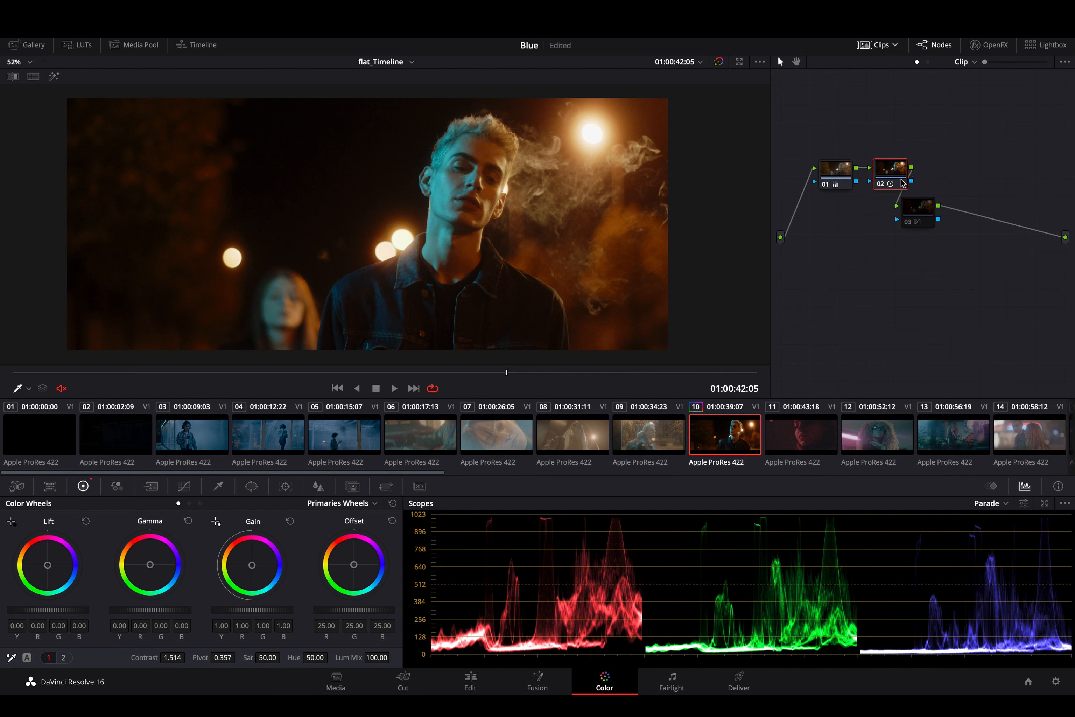
- Add serial node 04 after node 02 and set its saturation to 59.20
{"action": "key", "text": "alt+s"}
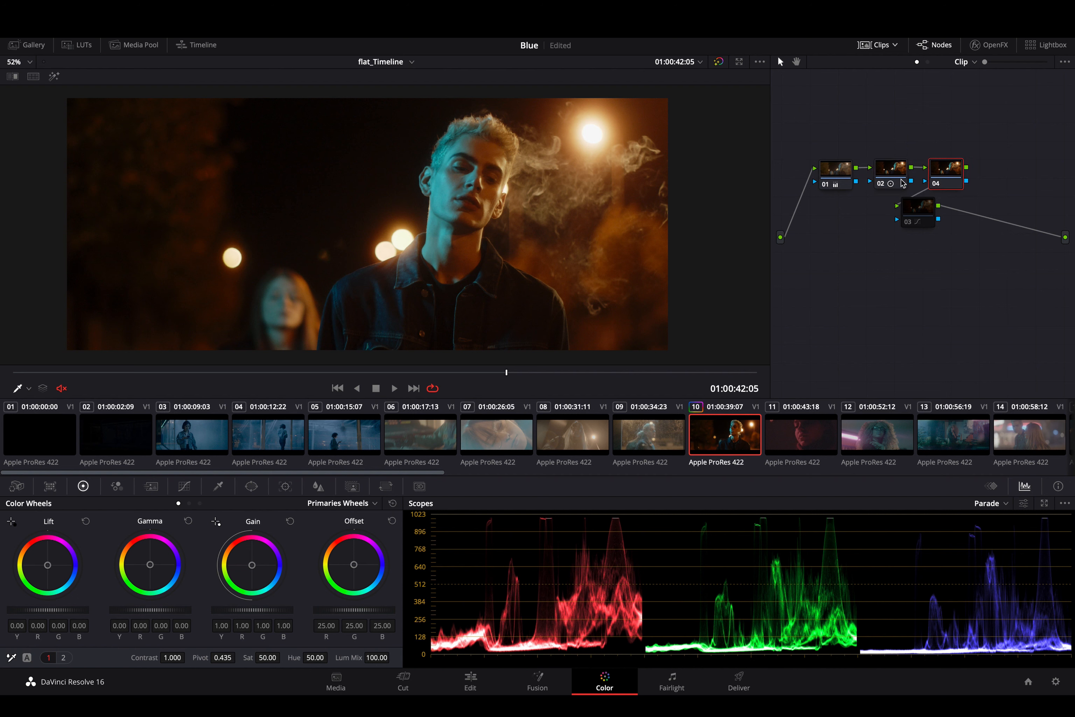
{"action": "scroll", "coordinate": [571, 244], "scroll_direction": "up", "scroll_amount": 2}
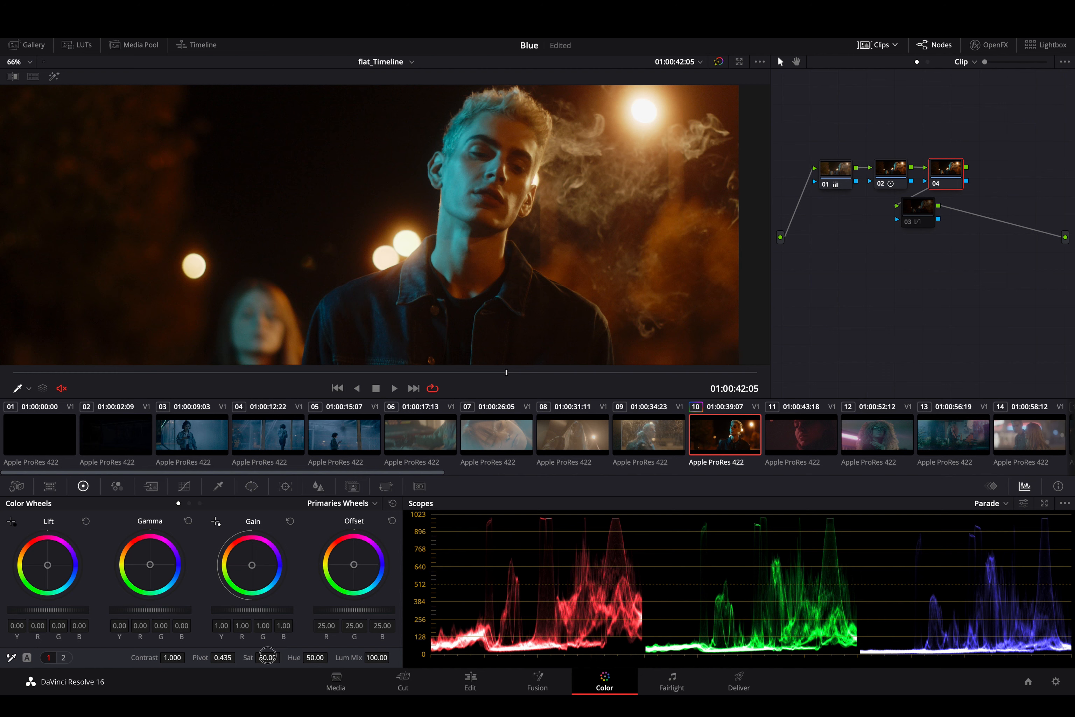
{"action": "left_click_drag", "start_coordinate": [267, 656], "coordinate": [294, 655]}
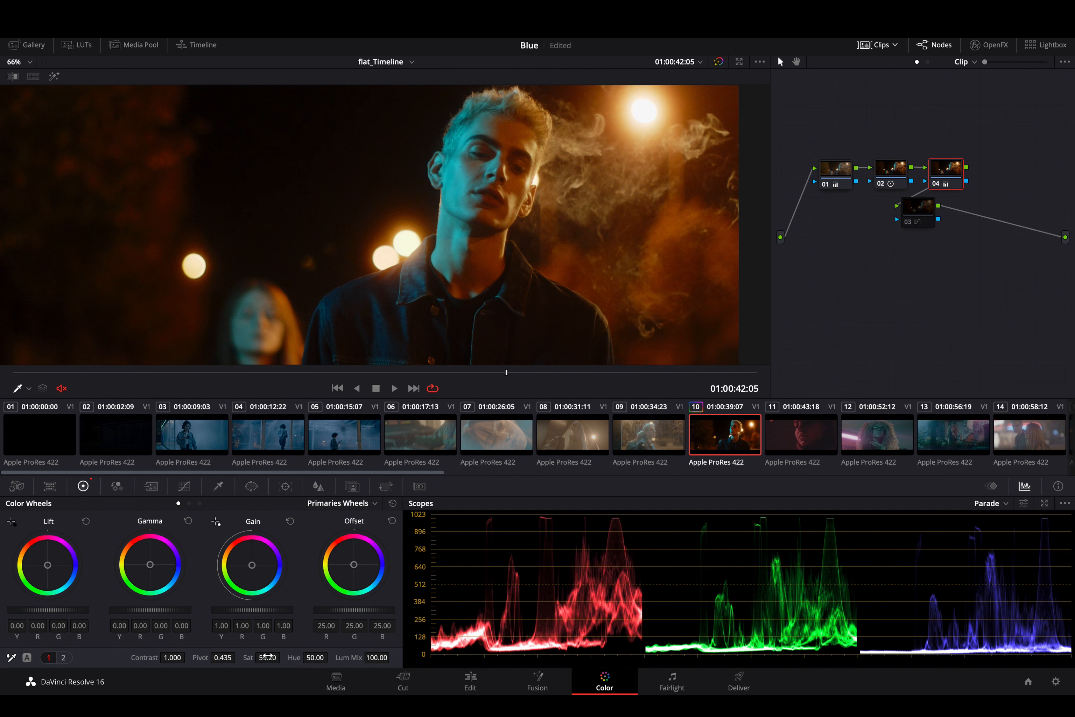
- Compare the saturation change with node 04 disabled and enabled, and save the project
{"action": "key", "text": "ctrl+d"}
{"action": "key", "text": "ctrl+d"}
{"action": "key", "text": "ctrl+d"}
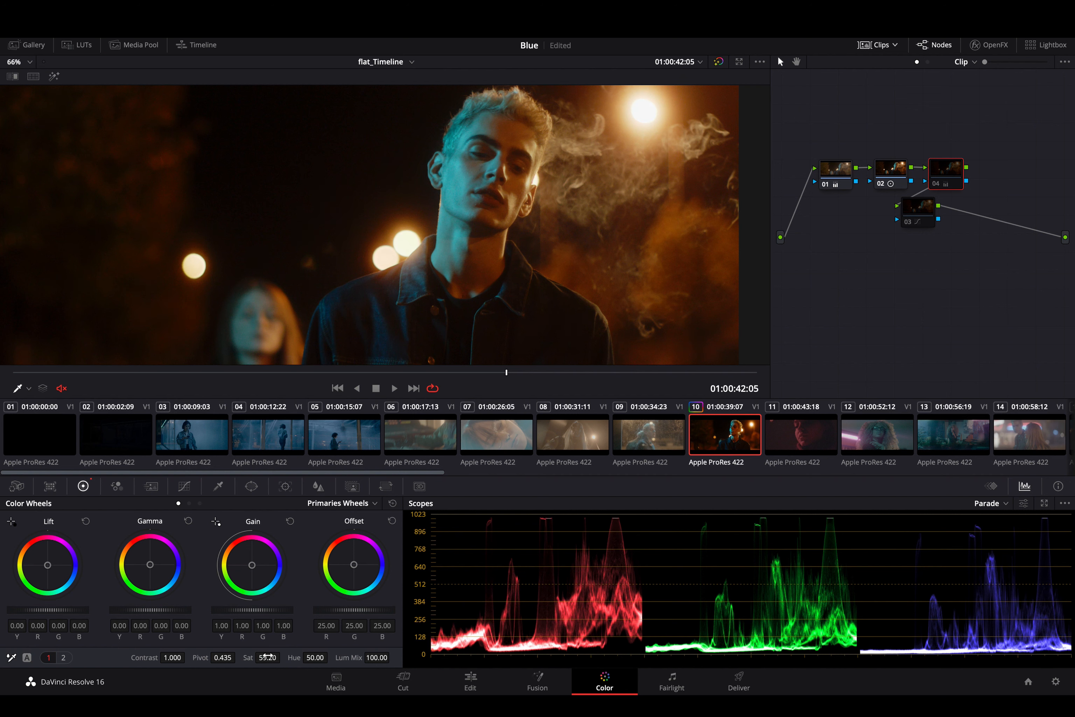
{"action": "key", "text": "ctrl+d"}
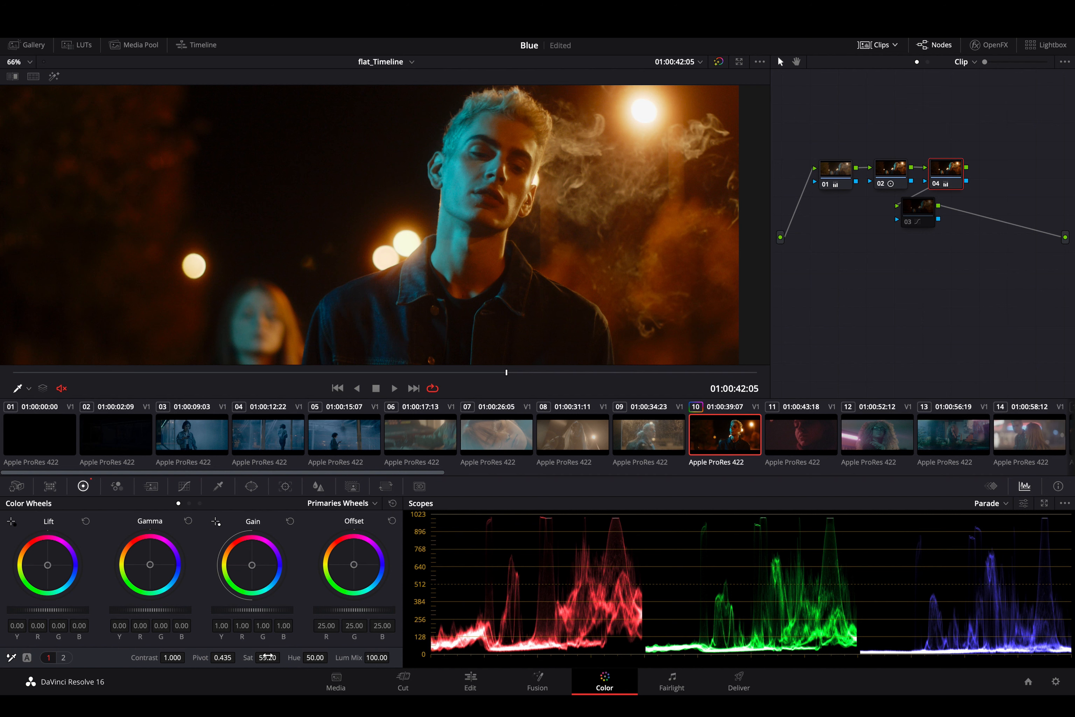
{"action": "key", "text": "ctrl+s"}
- Lower the master gain on node 04 to 0.94 and compare the shot with the node disabled and enabled
{"action": "left_click_drag", "start_coordinate": [269, 613], "coordinate": [245, 613]}
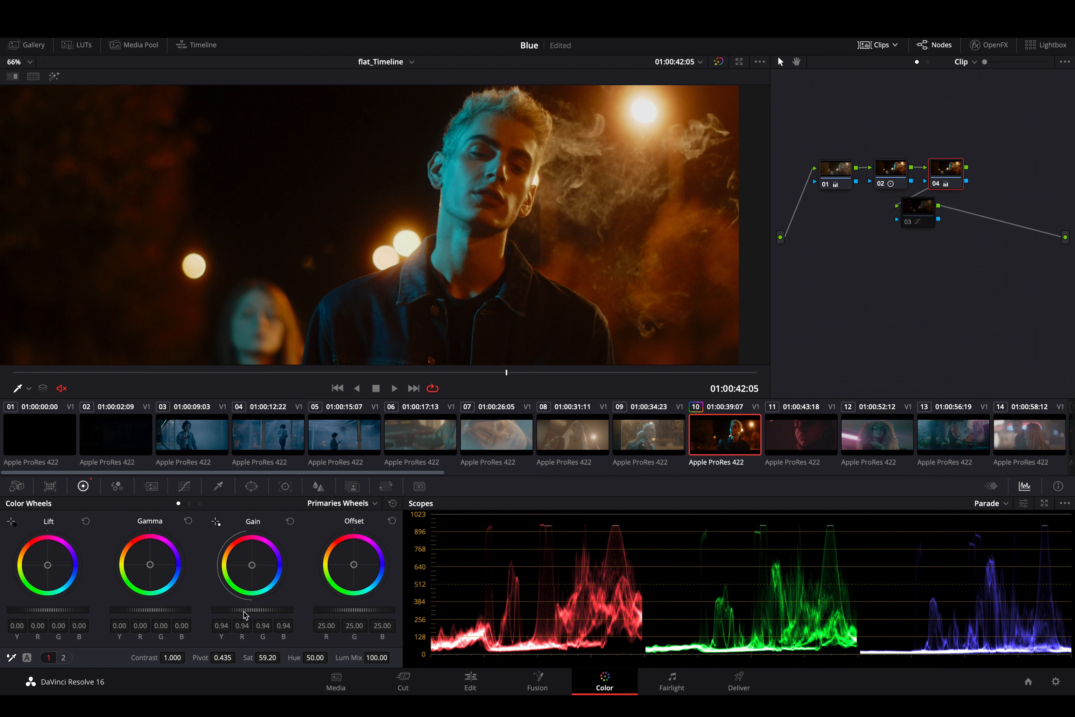
{"action": "key", "text": "ctrl+d"}
{"action": "key", "text": "ctrl+d"}
{"action": "key", "text": "ctrl+d"}
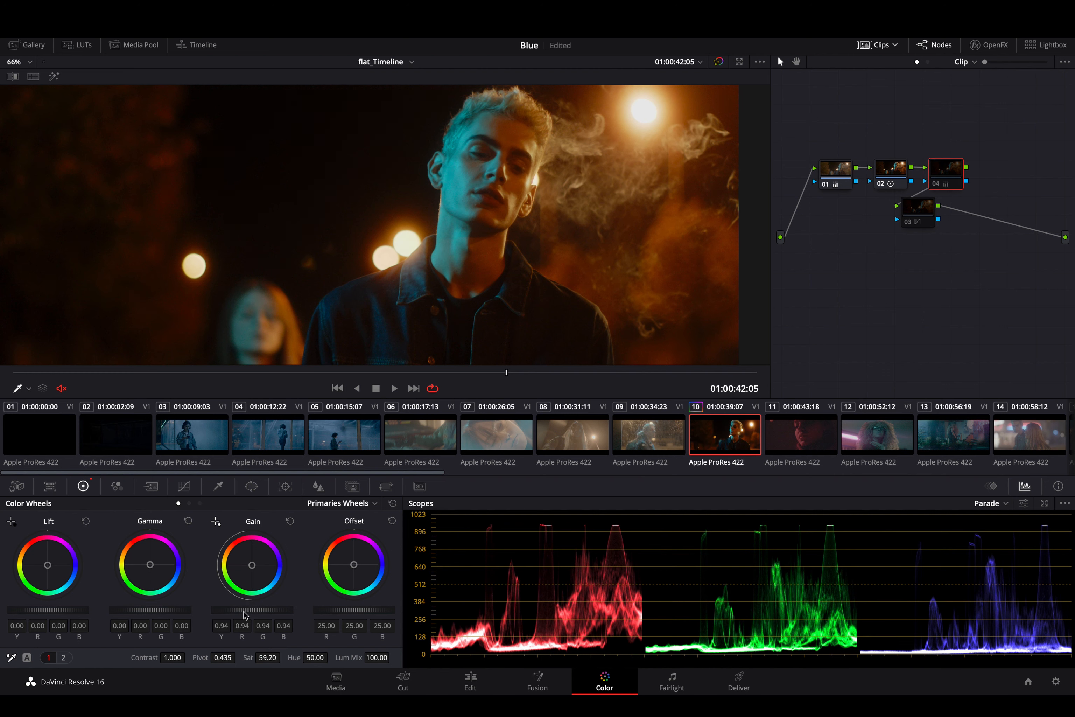
{"action": "key", "text": "ctrl+d"}
{"action": "key", "text": "ctrl+d"}
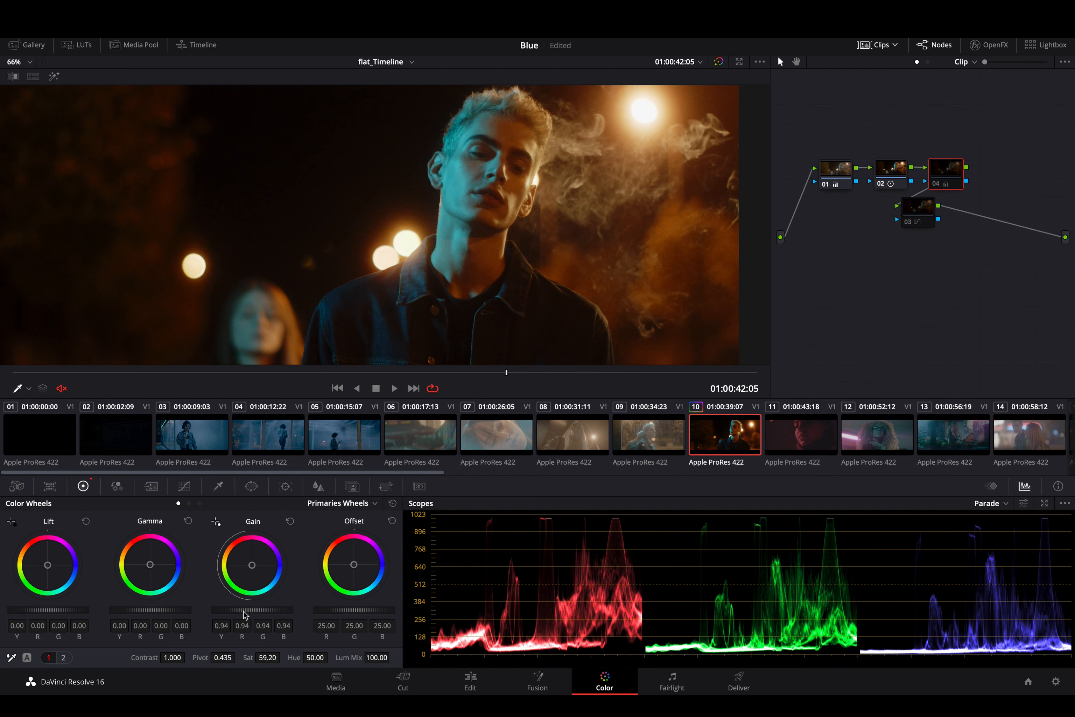
{"action": "key", "text": "ctrl+d"}
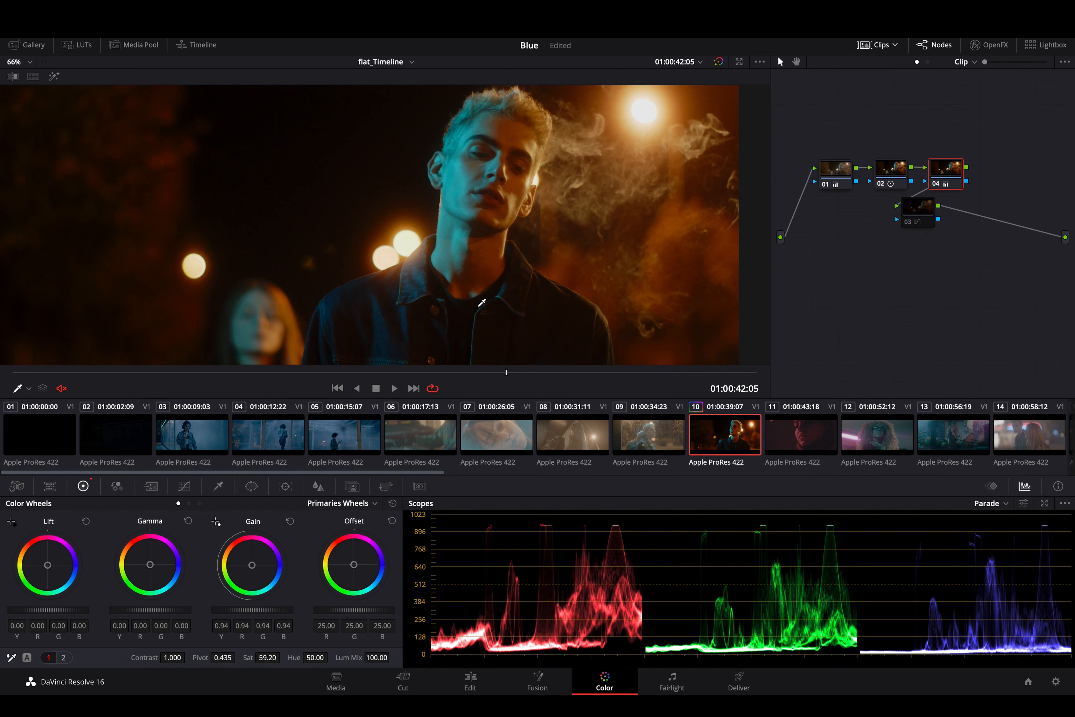
- On node 04's Hue Vs Lum curve, add isolating points and raise the cyan luminance to a gain of about 1.15
{"action": "left_click", "coordinate": [185, 490]}
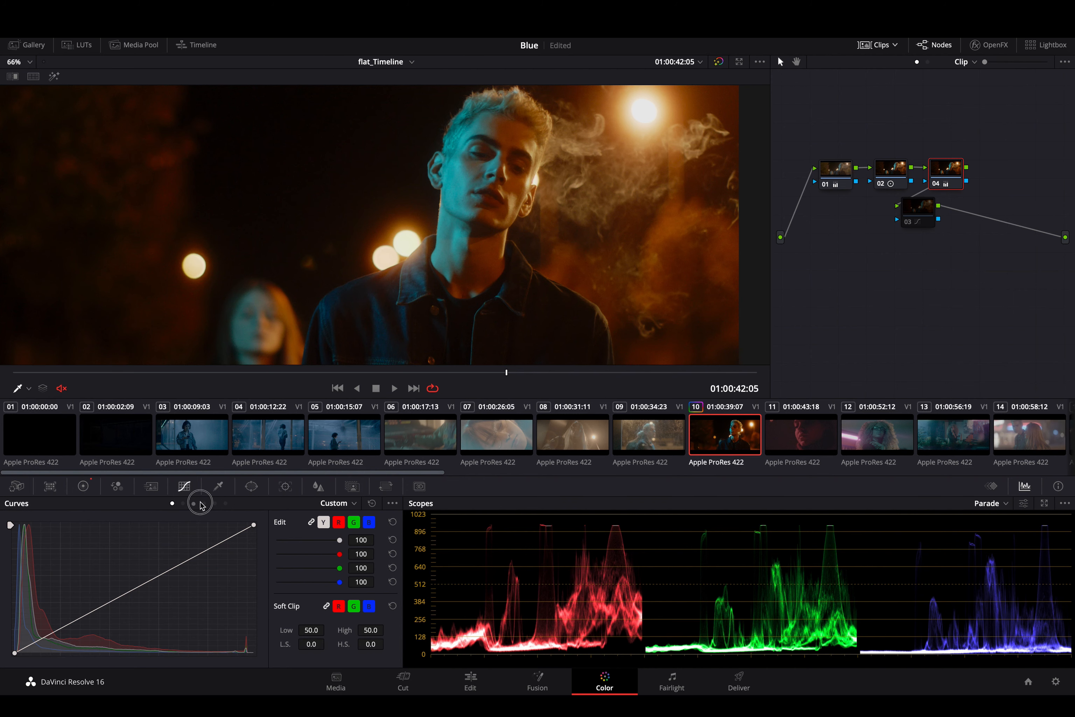
{"action": "left_click", "coordinate": [194, 503]}
{"action": "left_click", "coordinate": [205, 503]}
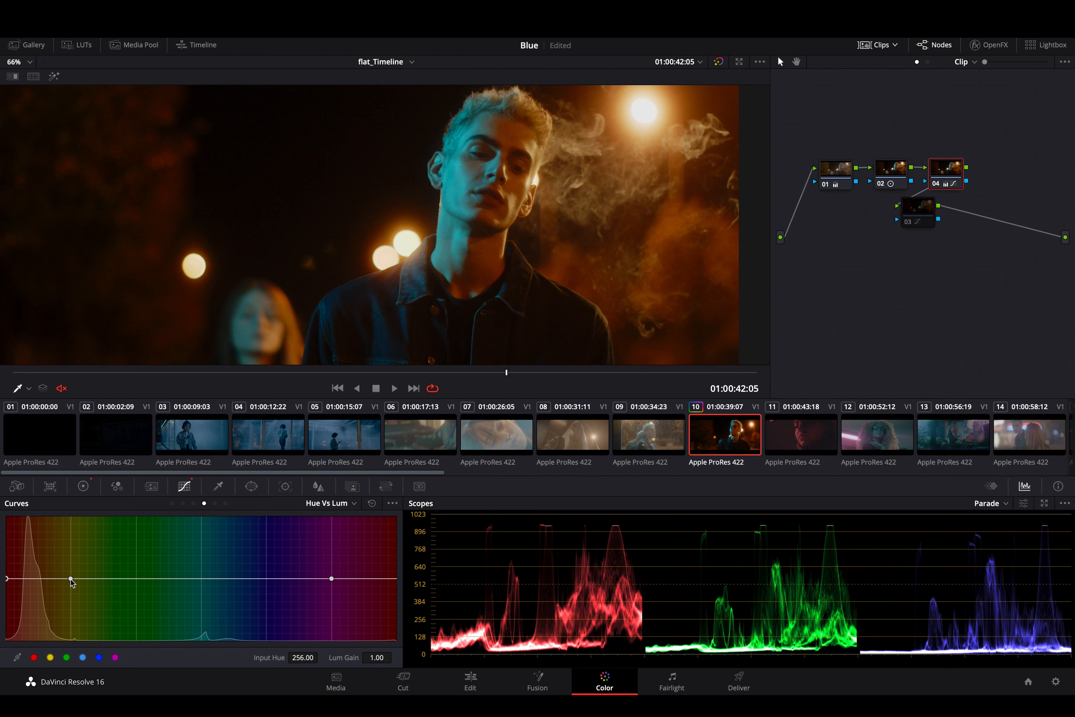
{"action": "mouse_move", "coordinate": [71, 578]}
{"action": "left_mouse_down"}
{"action": "mouse_move", "coordinate": [68, 548]}
{"action": "mouse_move", "coordinate": [69, 578]}
{"action": "left_mouse_up"}
{"action": "left_click", "coordinate": [83, 657]}
{"action": "mouse_move", "coordinate": [202, 580]}
{"action": "left_mouse_down"}
{"action": "mouse_move", "coordinate": [201, 542]}
{"action": "mouse_move", "coordinate": [206, 591]}
{"action": "mouse_move", "coordinate": [204, 579]}
{"action": "left_mouse_up"}
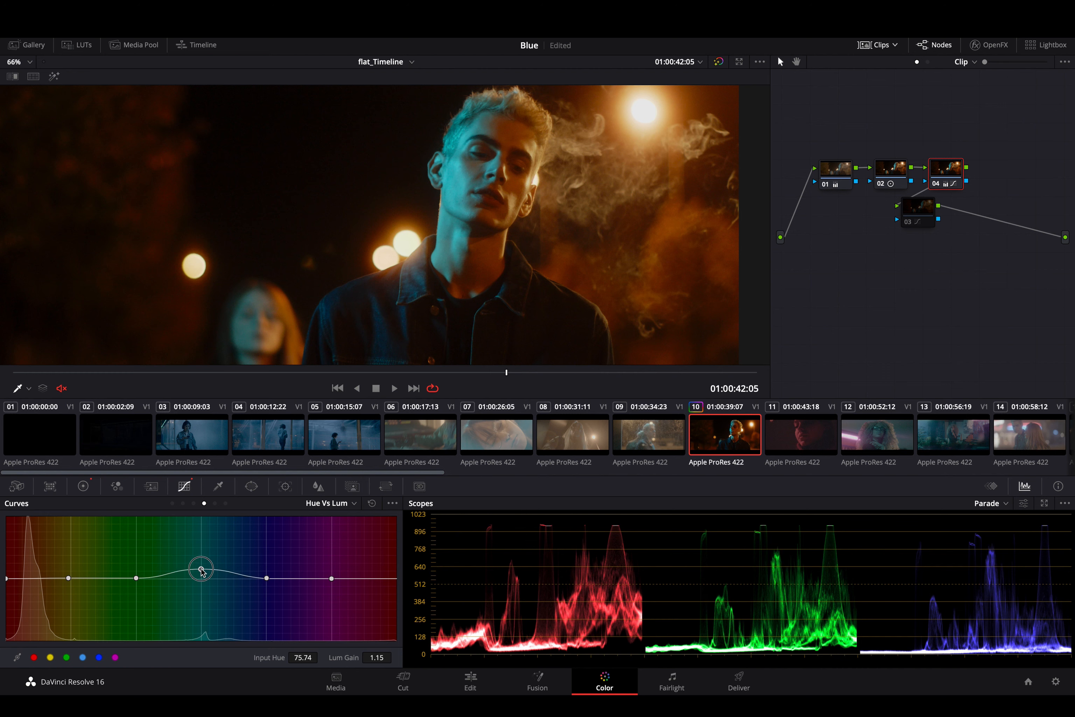
{"action": "mouse_move", "coordinate": [201, 568]}
{"action": "left_mouse_down"}
{"action": "mouse_move", "coordinate": [197, 591]}
{"action": "mouse_move", "coordinate": [199, 570]}
{"action": "left_mouse_up"}
- Show the primaries wheels and compare the shot with node 04 disabled and enabled
{"action": "left_click", "coordinate": [83, 485]}
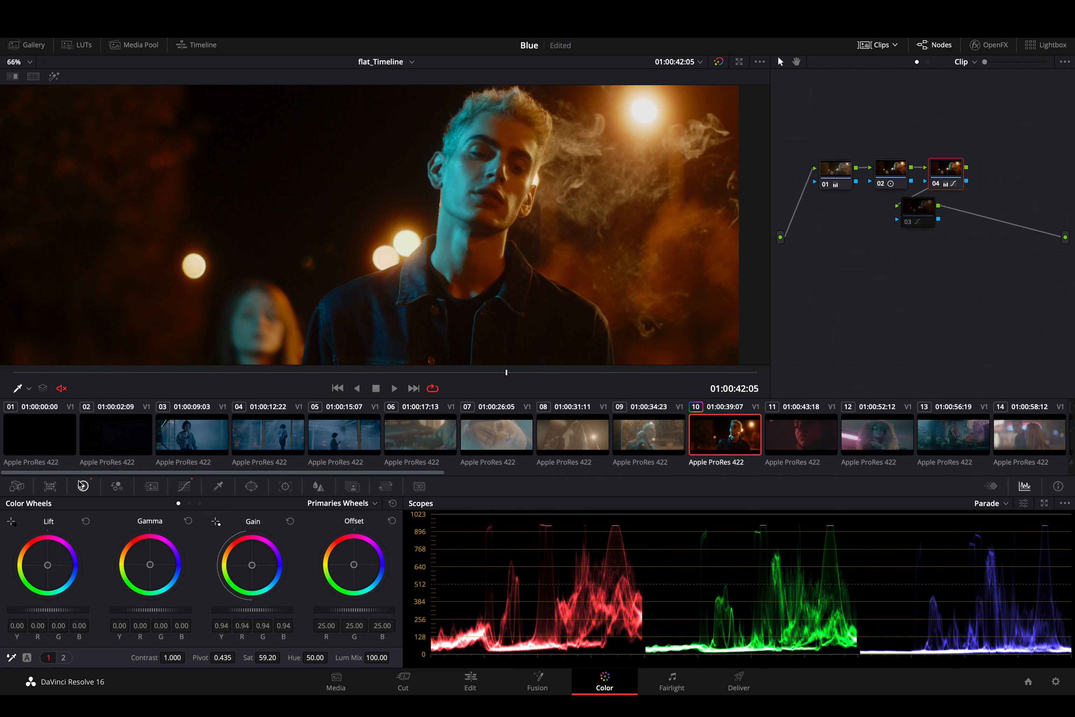
{"action": "key", "text": "super+d"}
{"action": "key", "text": "super+d"}
{"action": "key", "text": "super+d"}
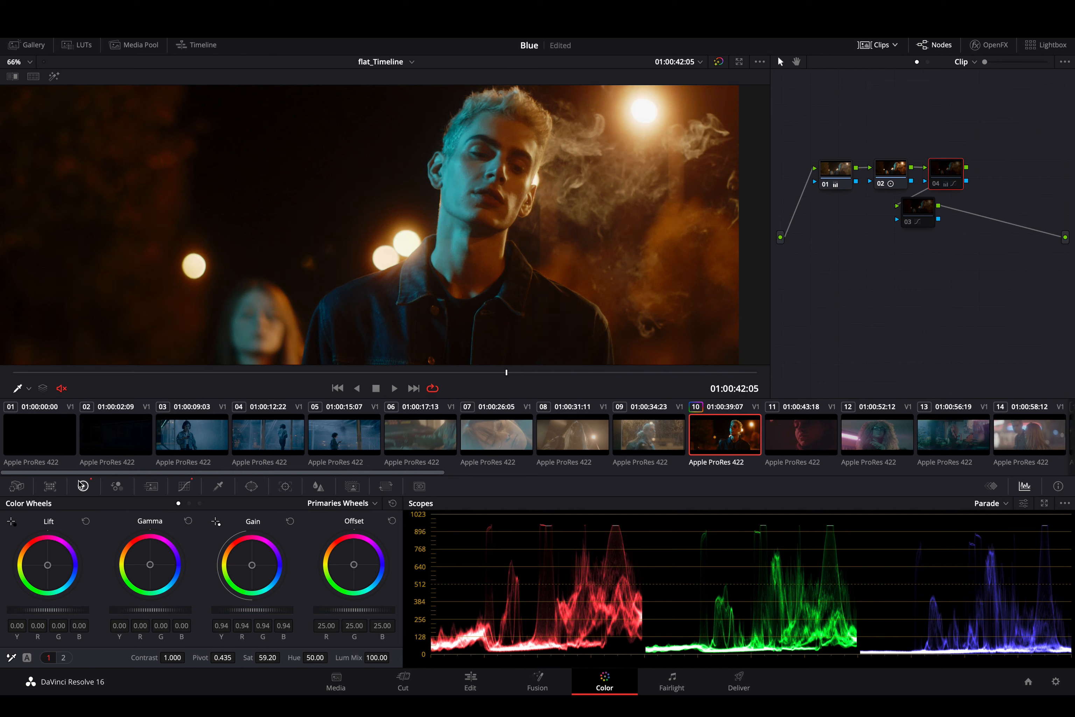
{"action": "key", "text": "super+d"}
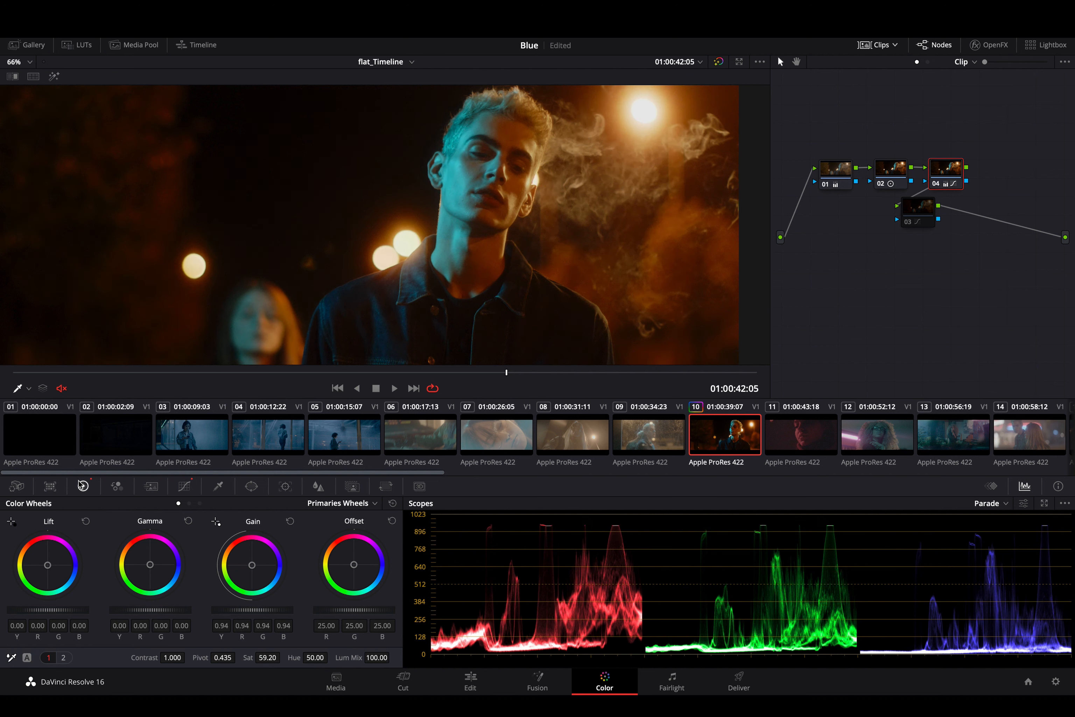
- Add serial node 05 after node 04 and set its midtone detail to 43.50
{"action": "key", "text": "alt+s"}
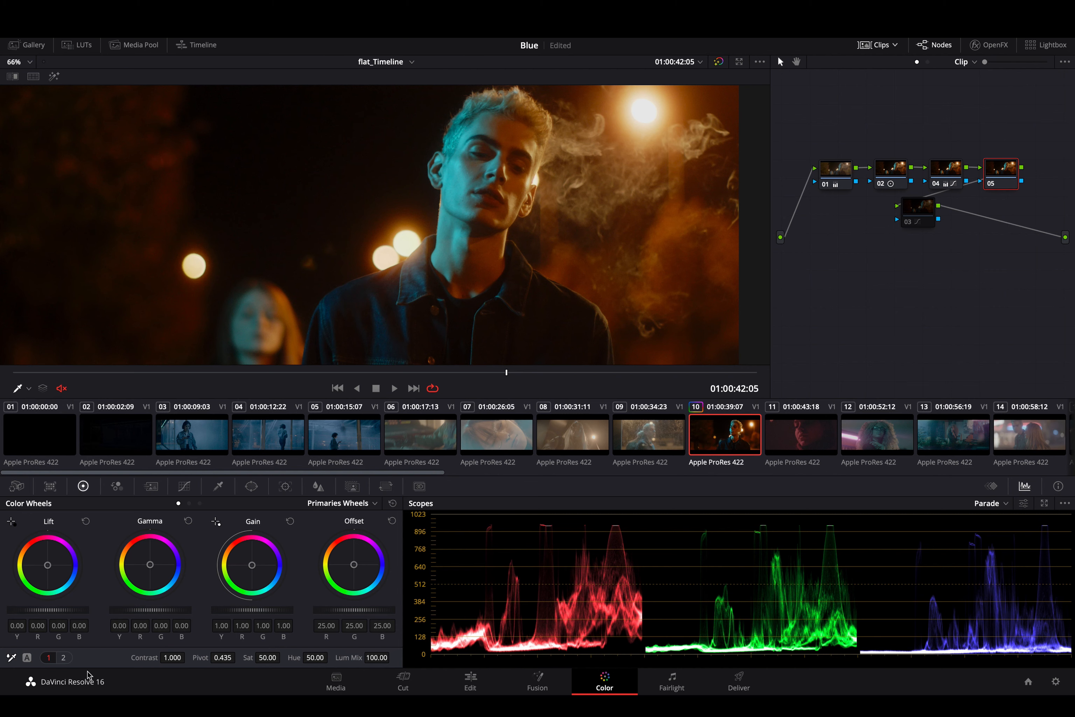
{"action": "left_click", "coordinate": [67, 660]}
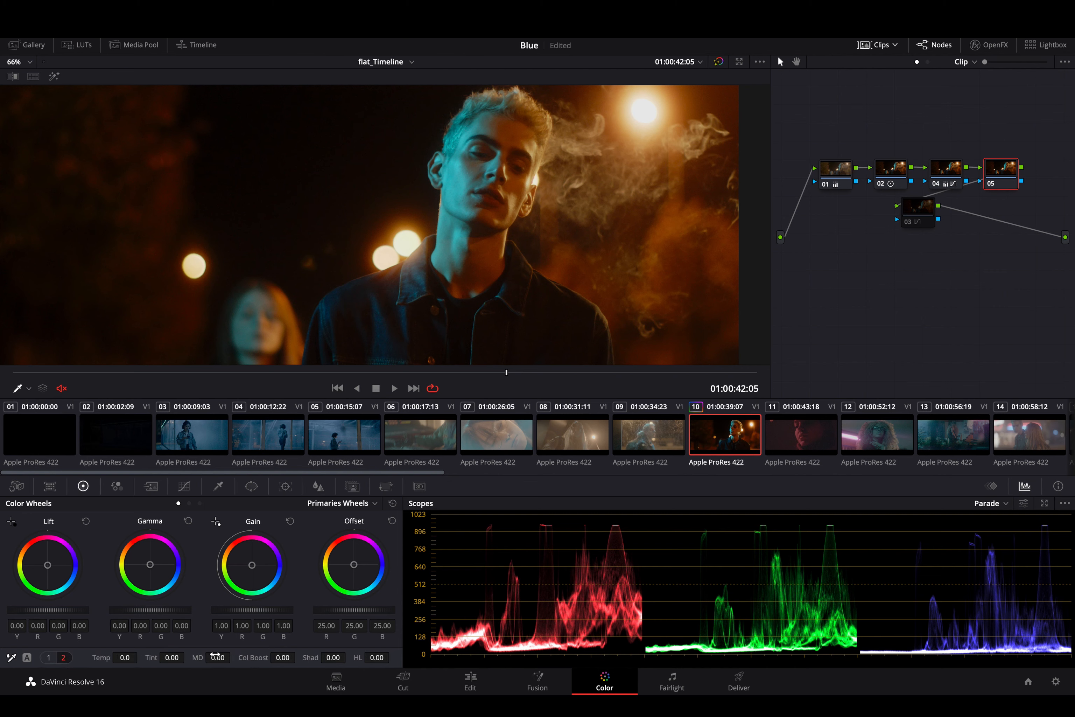
{"action": "left_click", "coordinate": [317, 486]}
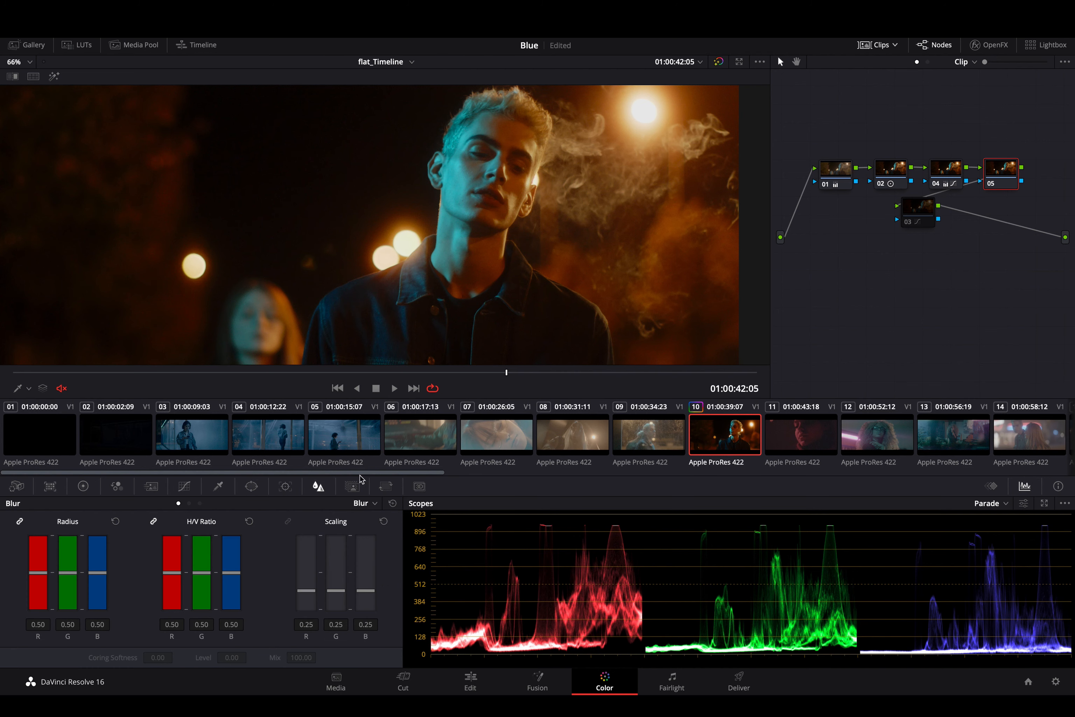
{"action": "left_click", "coordinate": [82, 486]}
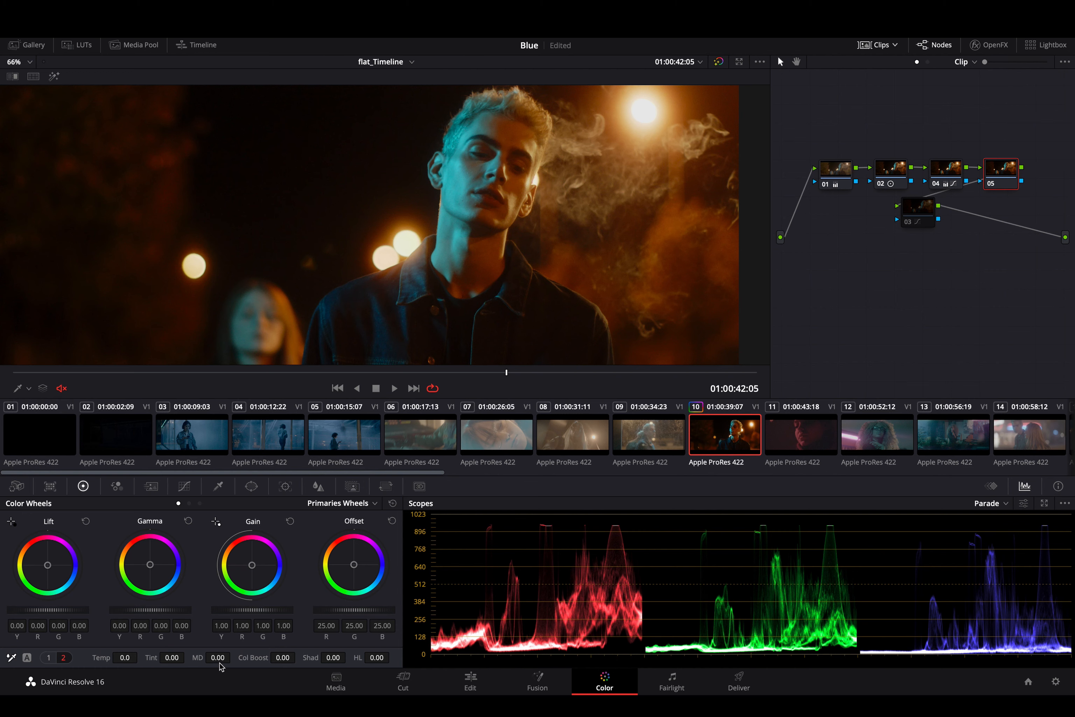
{"action": "left_click_drag", "start_coordinate": [214, 661], "coordinate": [259, 649]}
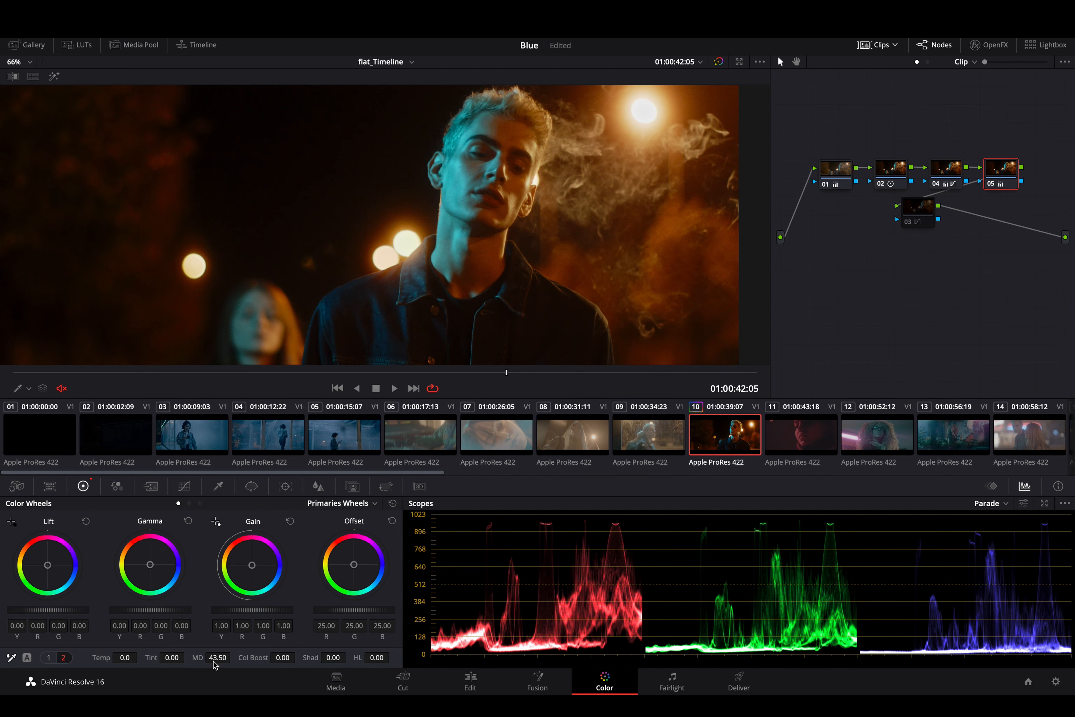
- Inspect the man's face close up with node 05 disabled and enabled to judge the midtone detail
{"action": "scroll", "coordinate": [493, 204], "scroll_direction": "up", "scroll_amount": 6}
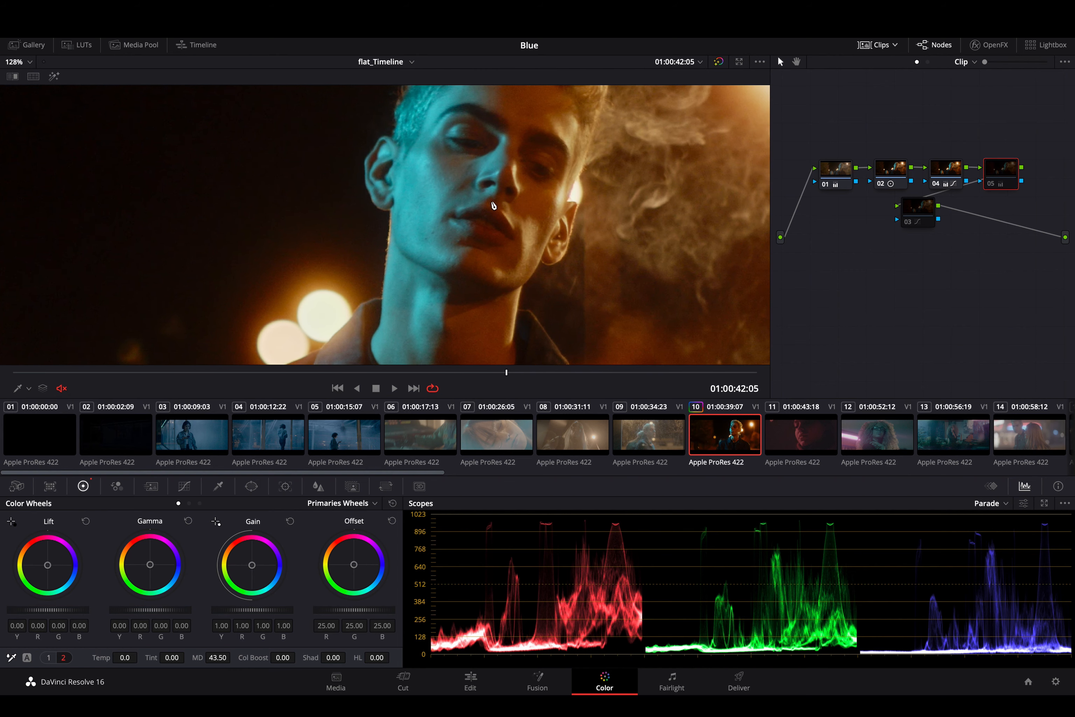
{"action": "key", "text": "ctrl+d"}
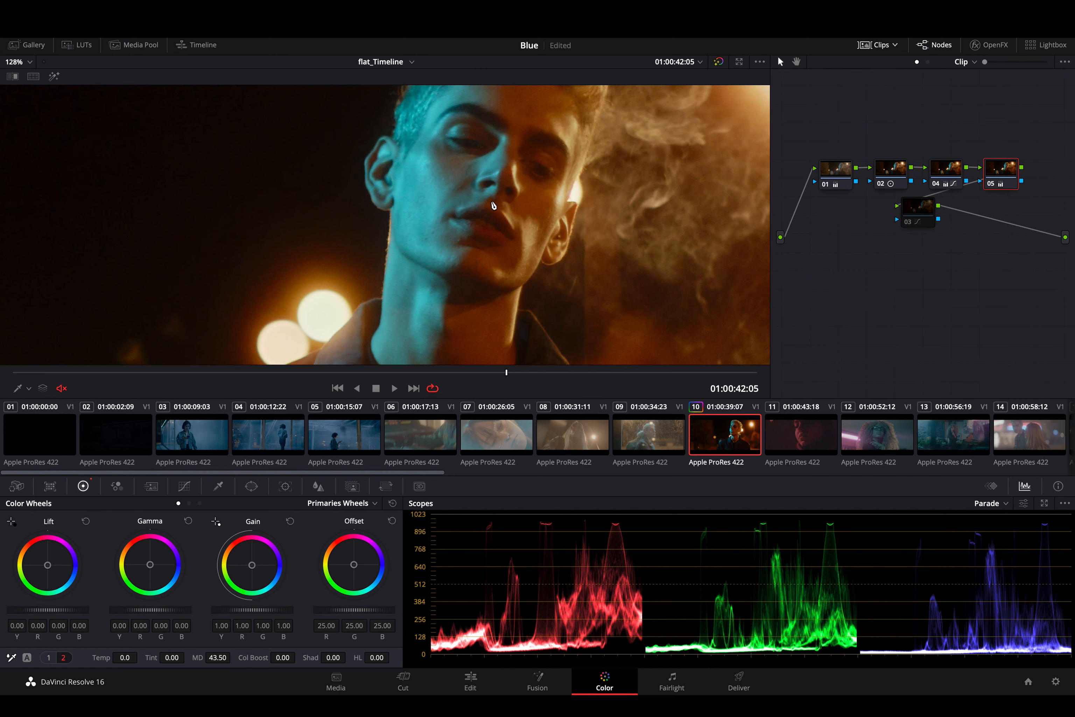
{"action": "scroll", "coordinate": [493, 205], "scroll_direction": "down", "scroll_amount": 7}
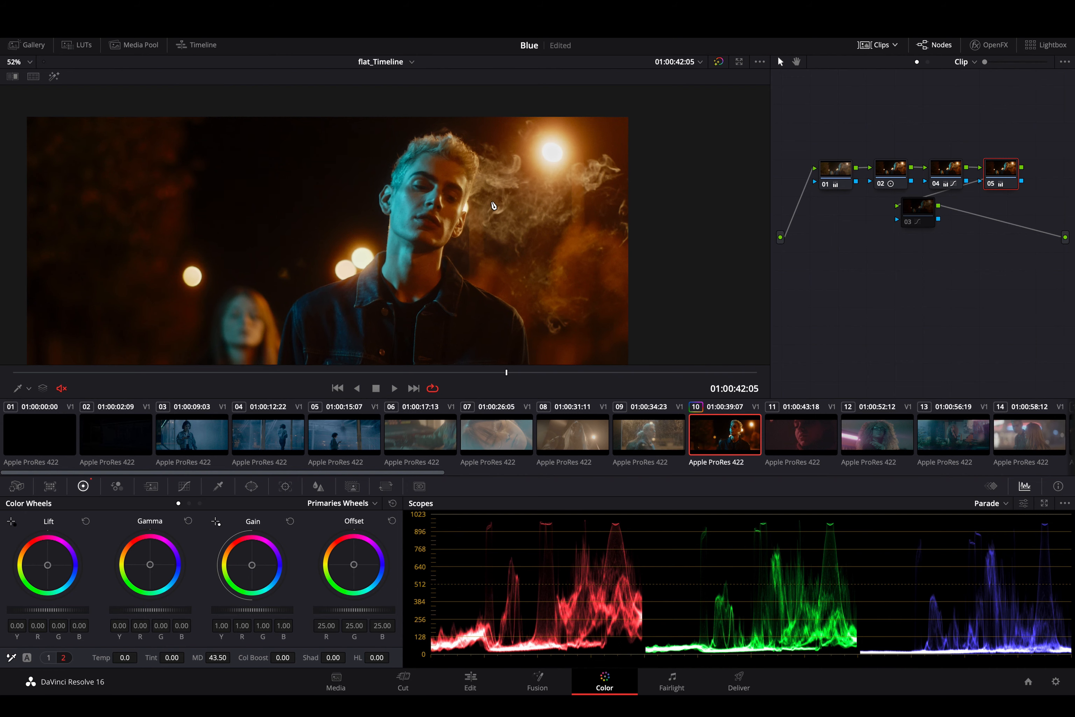
- Sharpen the shot on node 05 by setting the linked RGB blur radius to 0.46
{"action": "left_click", "coordinate": [317, 486]}
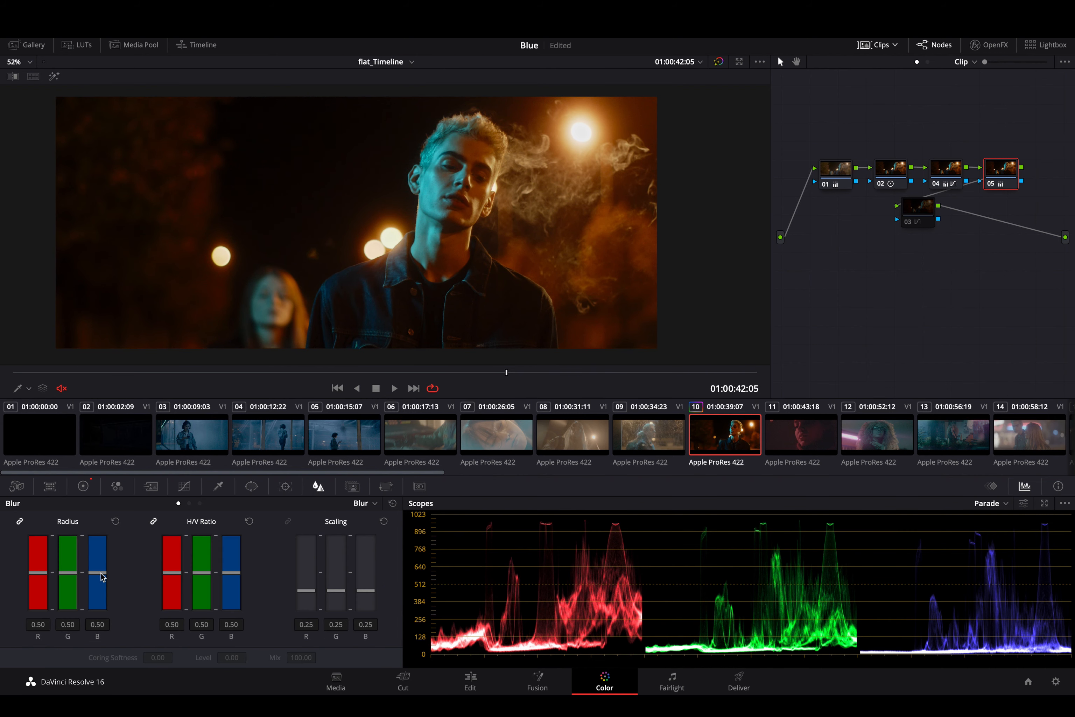
{"action": "left_click_drag", "start_coordinate": [102, 577], "coordinate": [102, 580]}
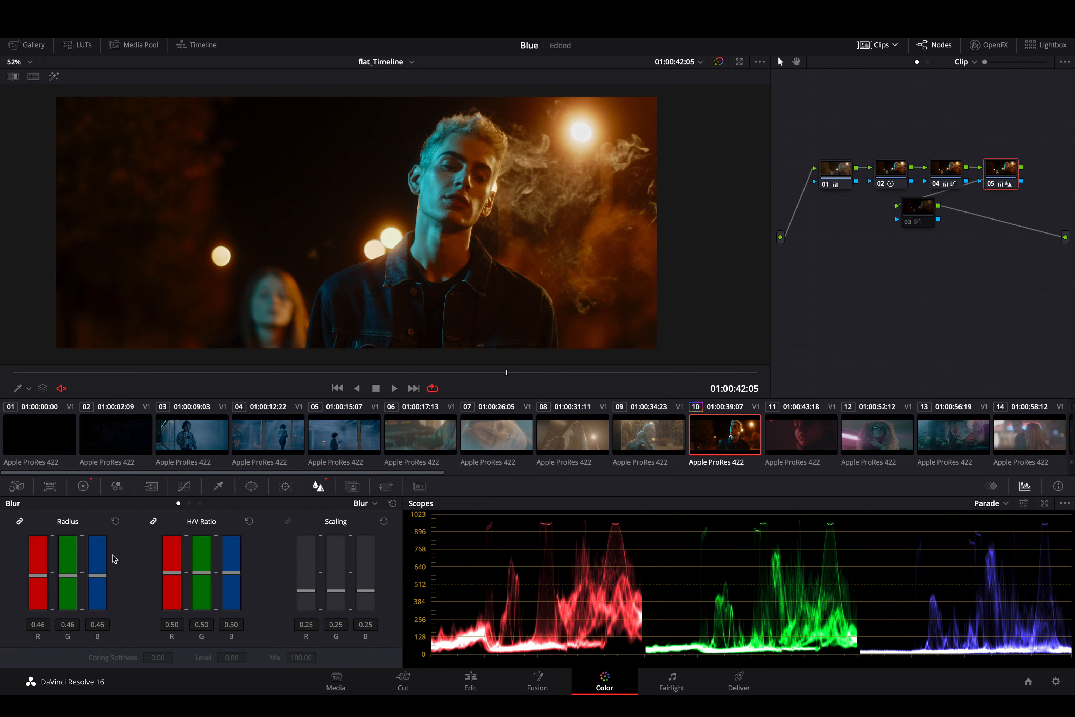
- Compare the man's face close up with node 05 disabled and enabled, and play the clip to judge the sharpening
{"action": "scroll", "coordinate": [509, 195], "scroll_direction": "up", "scroll_amount": 5}
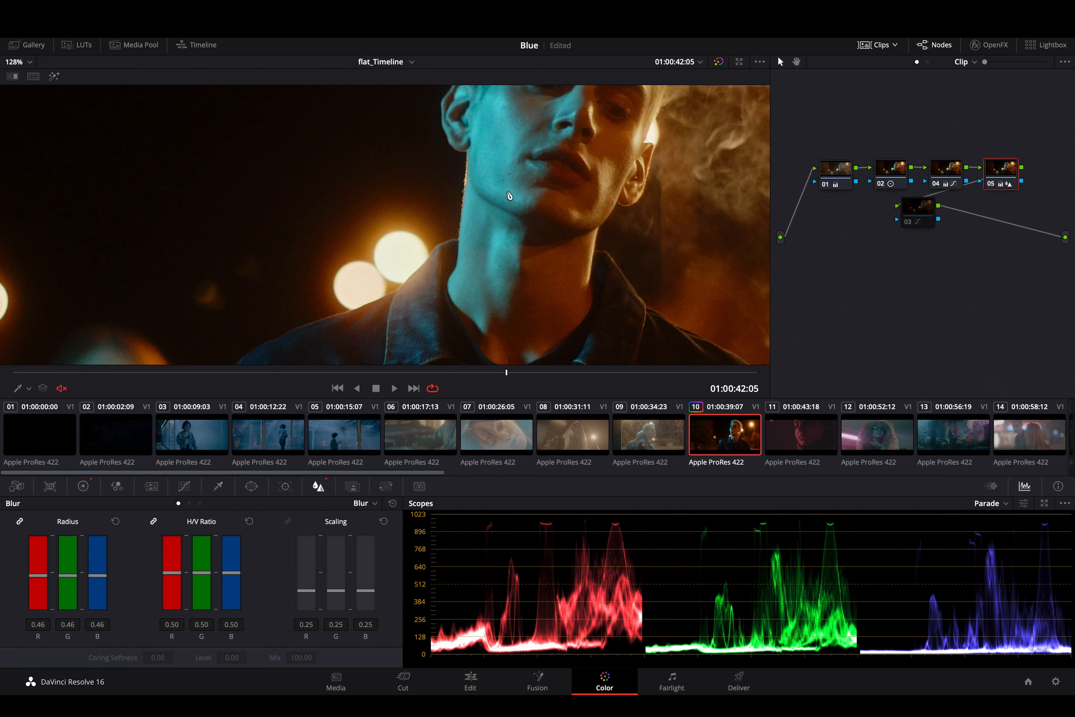
{"action": "key", "text": "ctrl+d"}
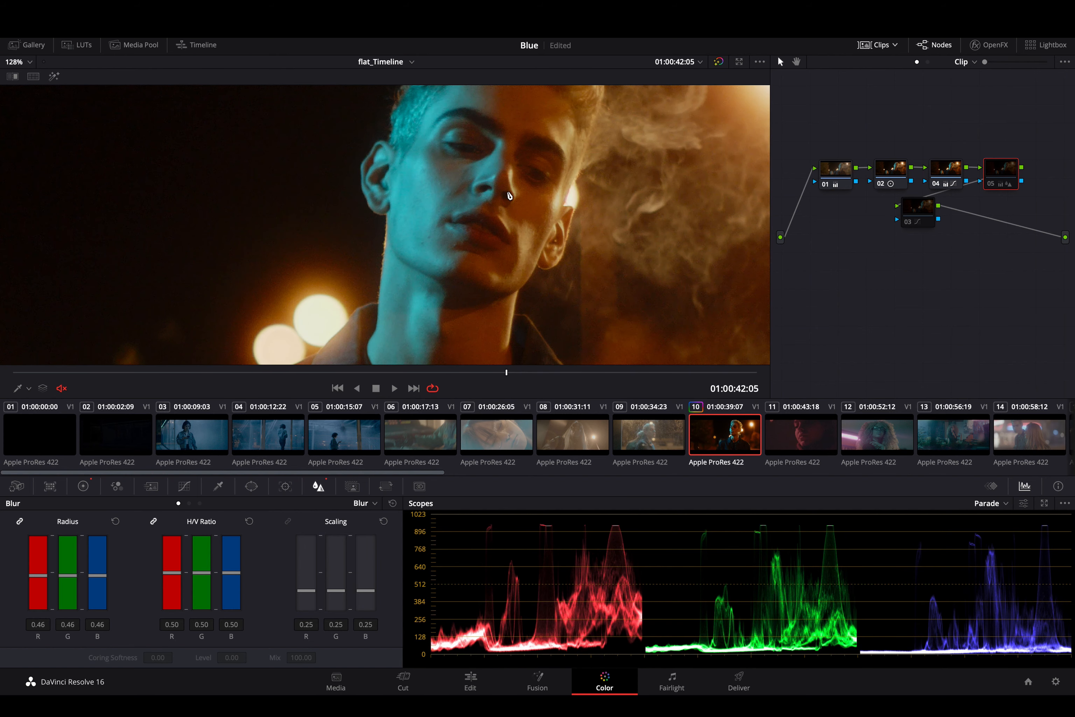
{"action": "key", "text": "ctrl+d"}
{"action": "scroll", "coordinate": [509, 196], "scroll_direction": "down", "scroll_amount": 2}
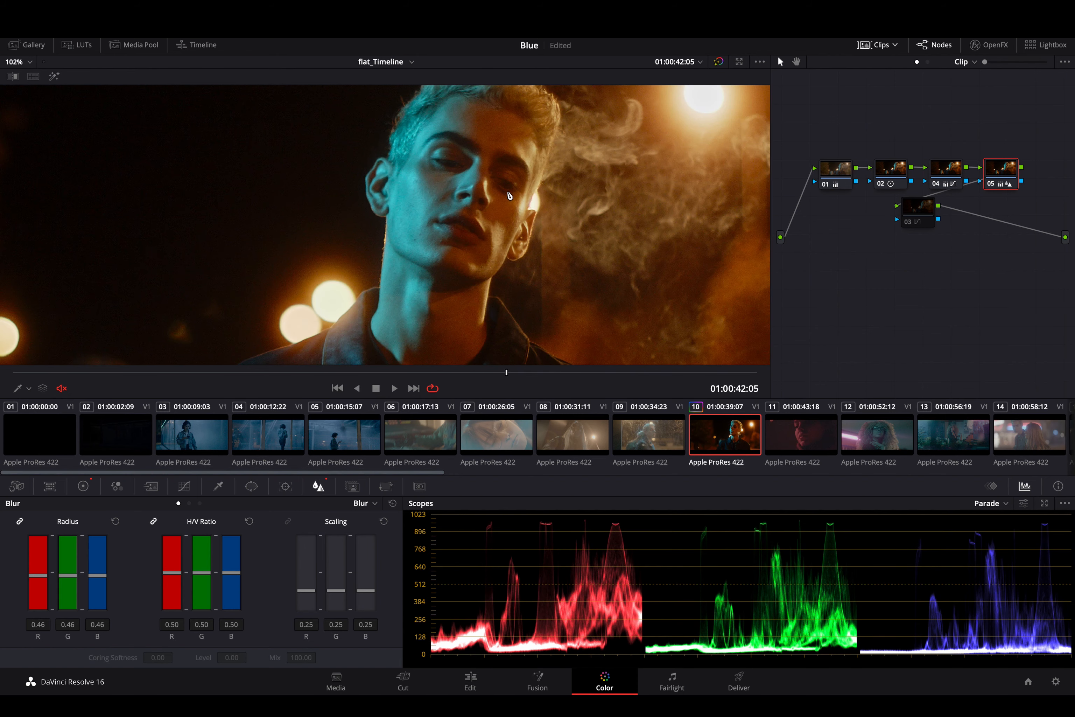
{"action": "key", "text": "space"}
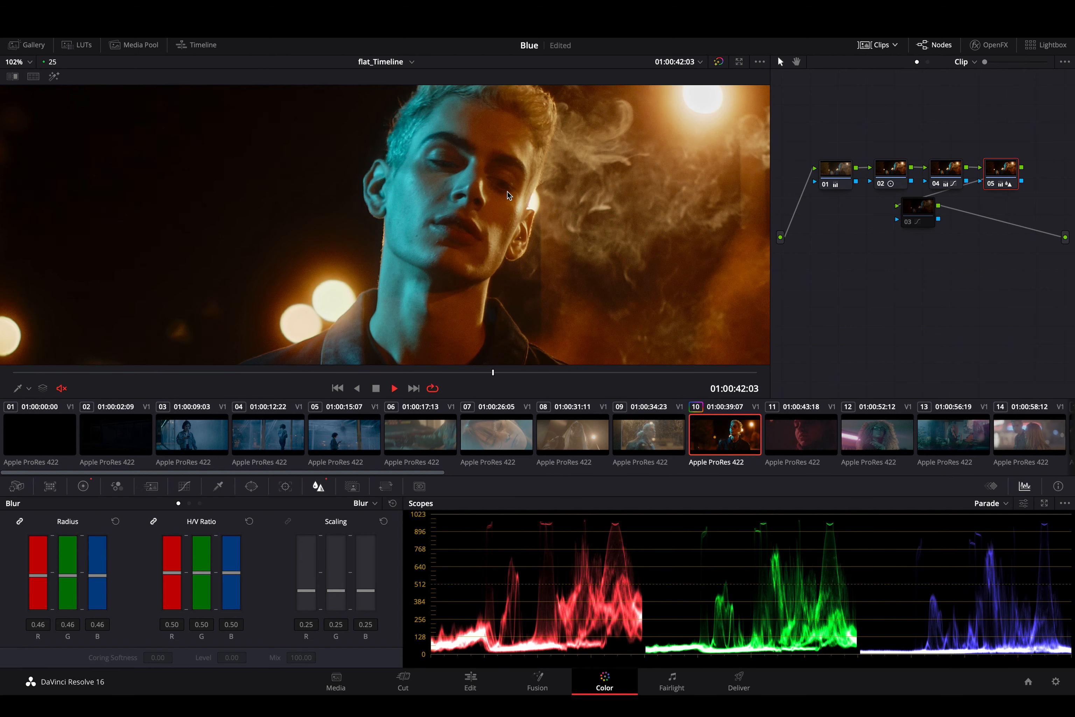
{"action": "key", "text": "space"}
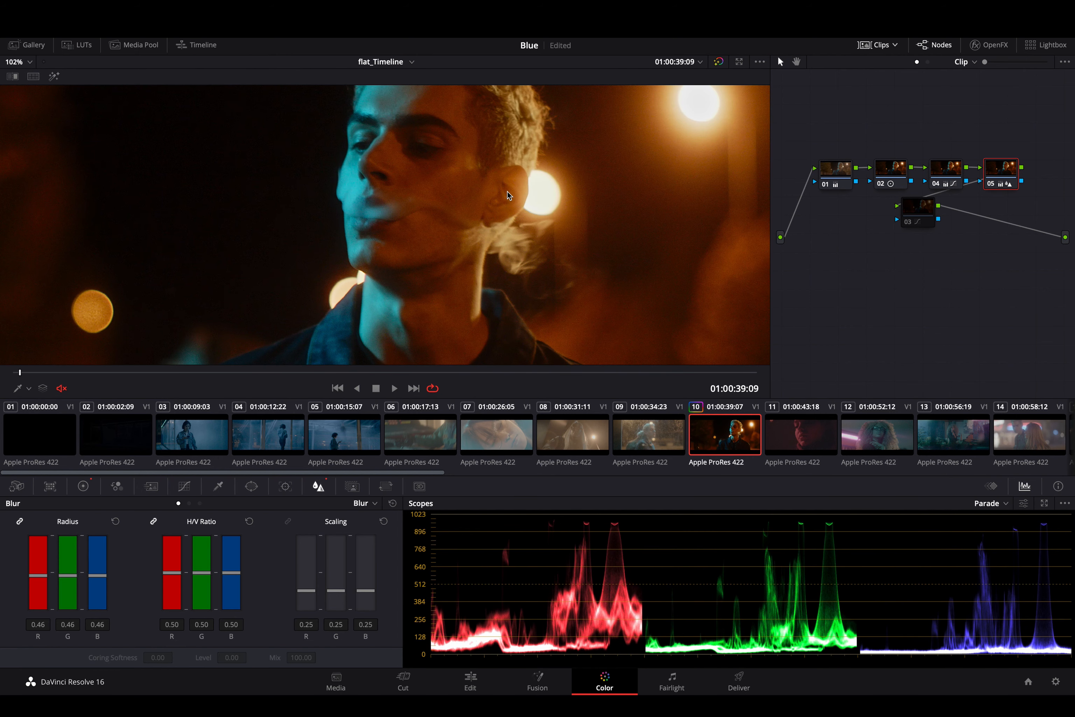
- Toggle all grades off and on to compare the flat shot with the high-contrast curve grade on node 03
{"action": "key", "text": "shift+d"}
{"action": "key", "text": "shift+d"}
{"action": "key", "text": "shift+d"}
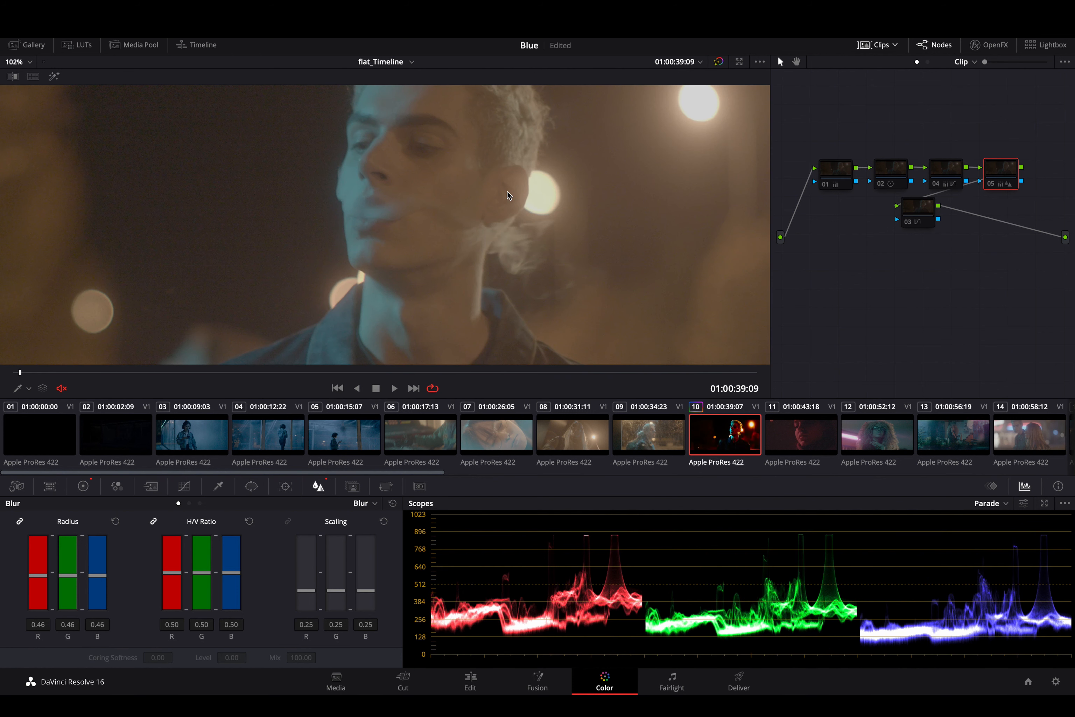
{"action": "left_click", "coordinate": [909, 207]}
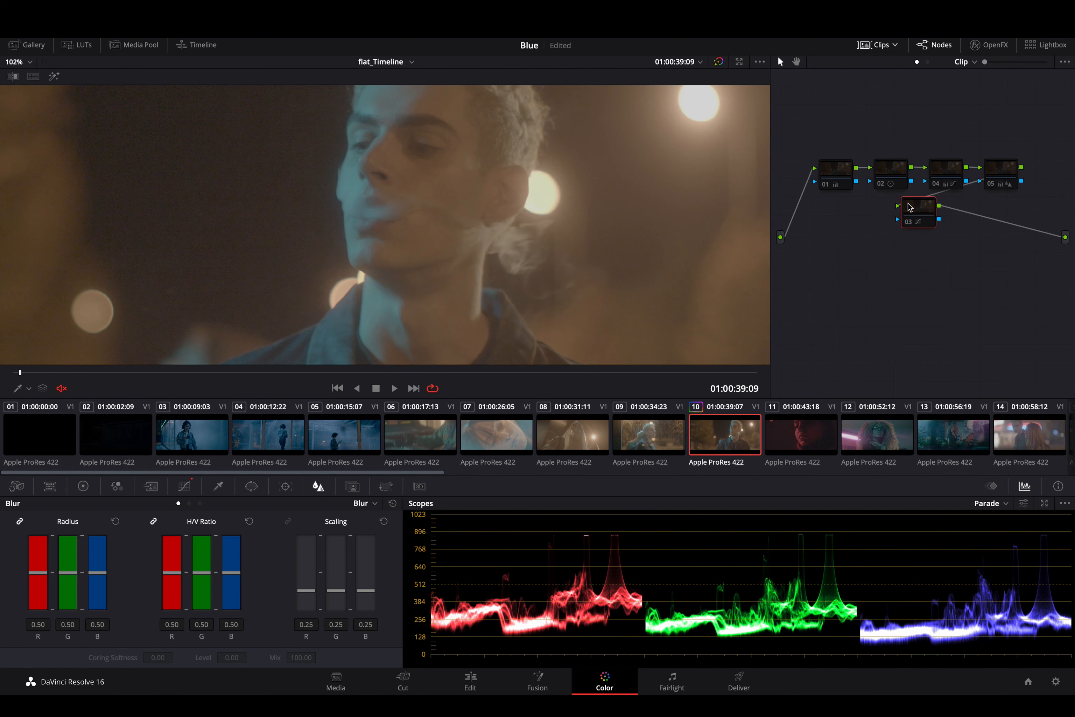
{"action": "key", "text": "shift+d"}
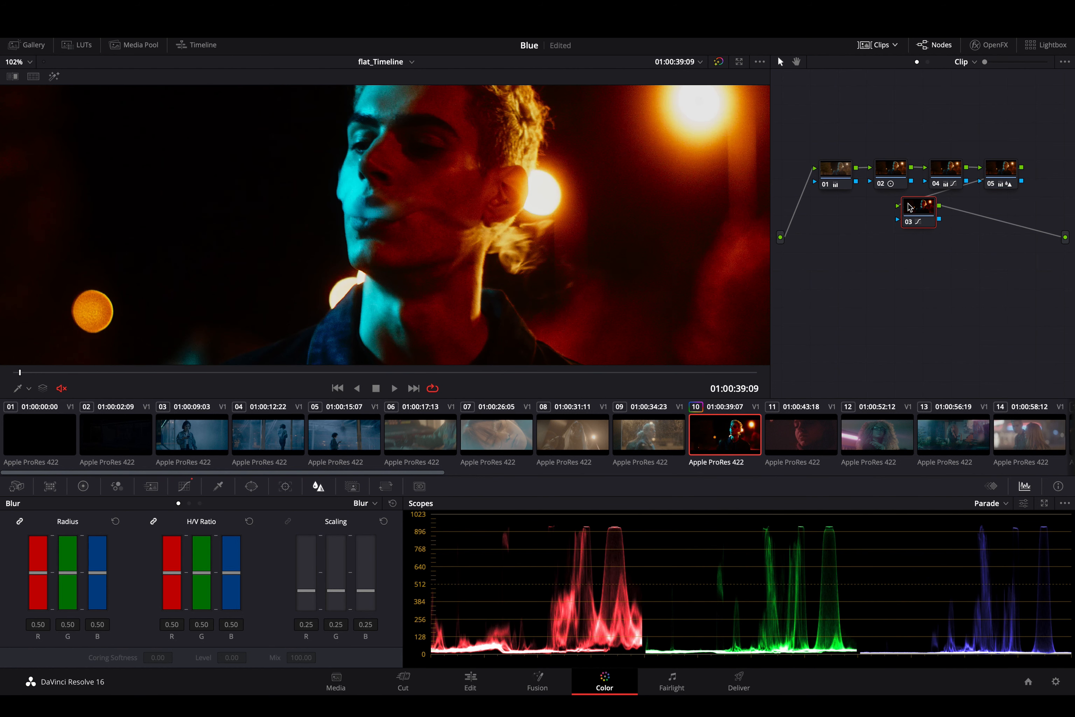
- Delete curve node 03 from the end of the node chain
{"action": "key", "text": "Delete"}
{"action": "key", "text": "ctrl+z"}
{"action": "left_click", "coordinate": [923, 213]}
{"action": "key", "text": "Delete"}
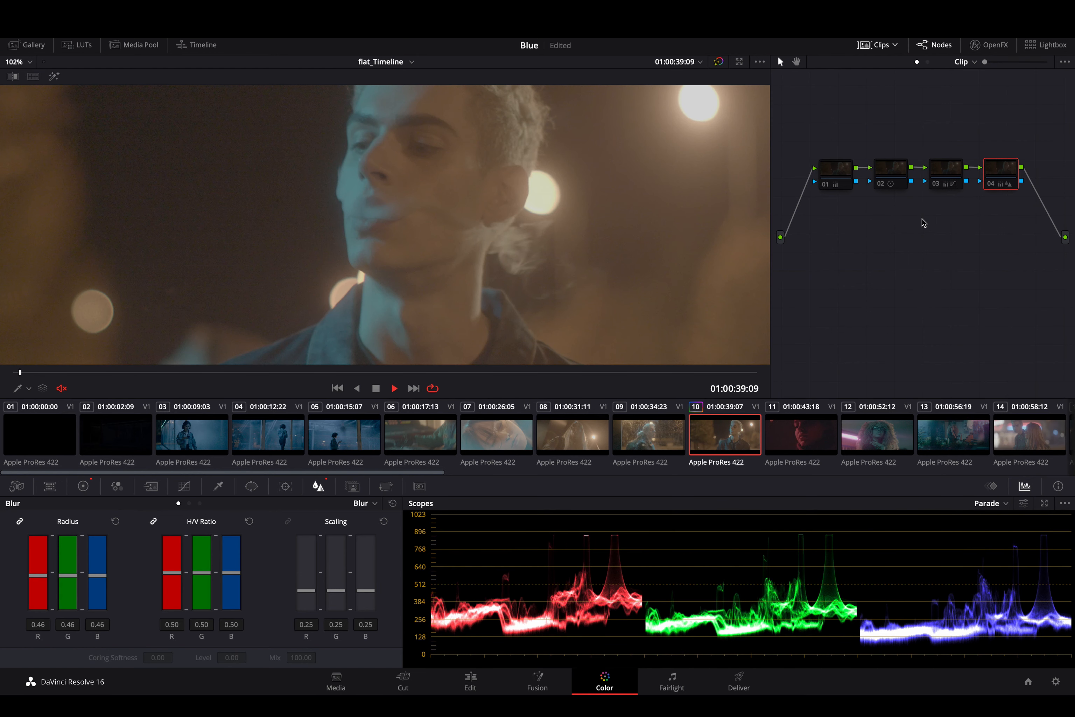
- Play the clip to compare the flat shot with the remaining four-node grade in motion
{"action": "key", "text": "space"}
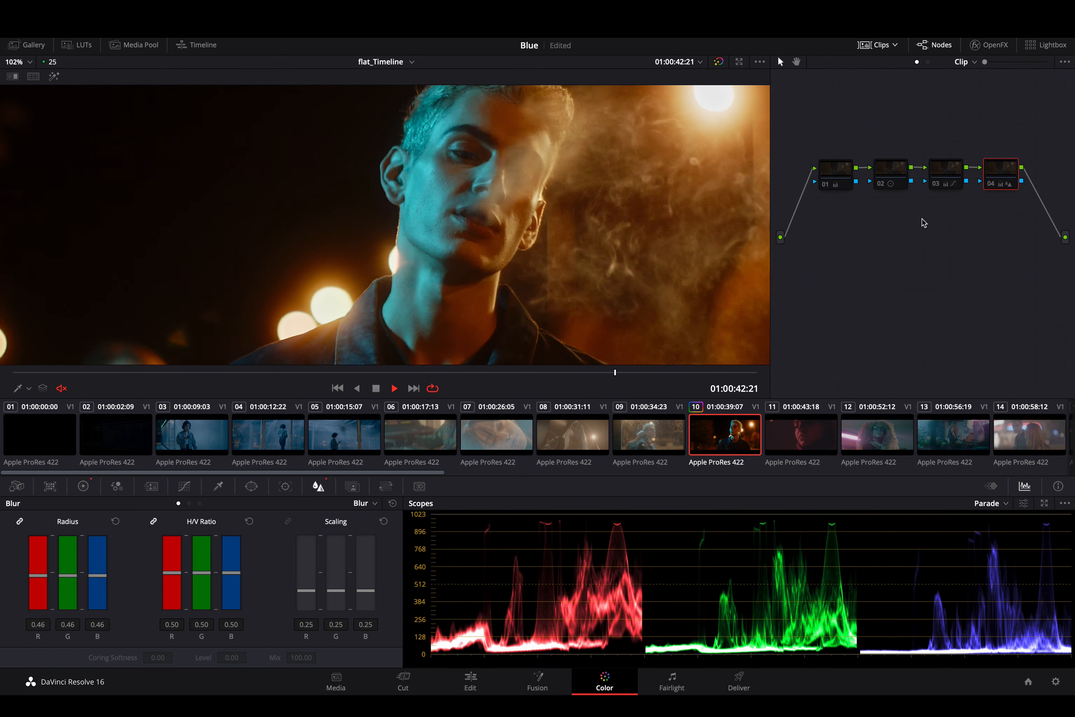
{"action": "key", "text": "space"}
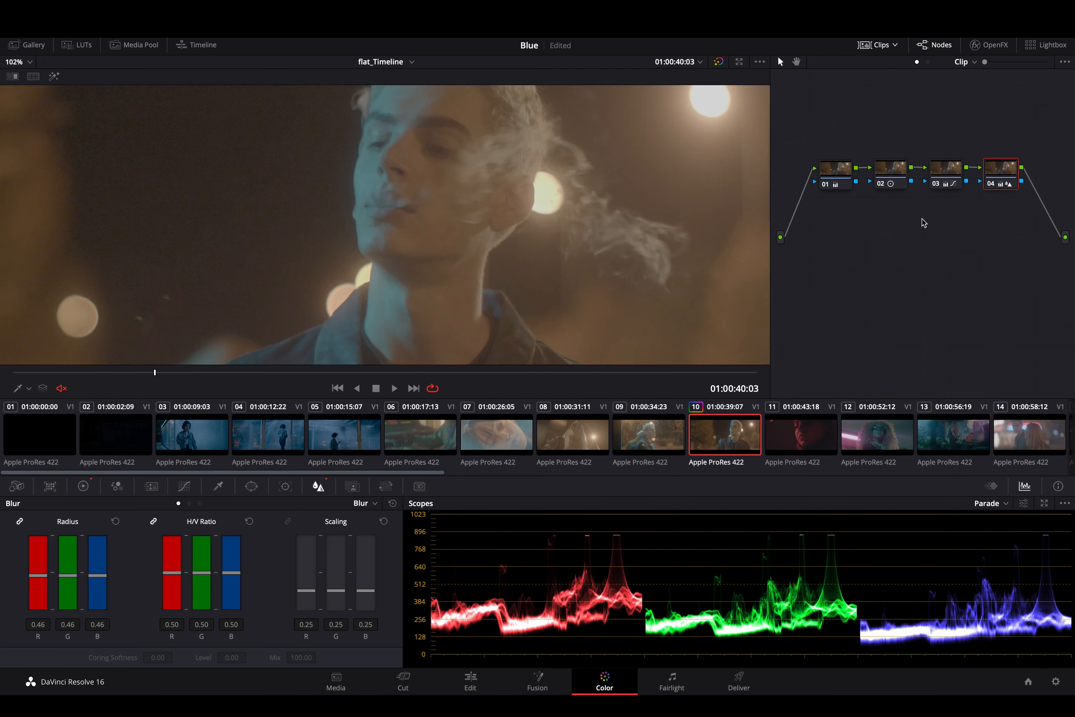
{"action": "key", "text": "space"}
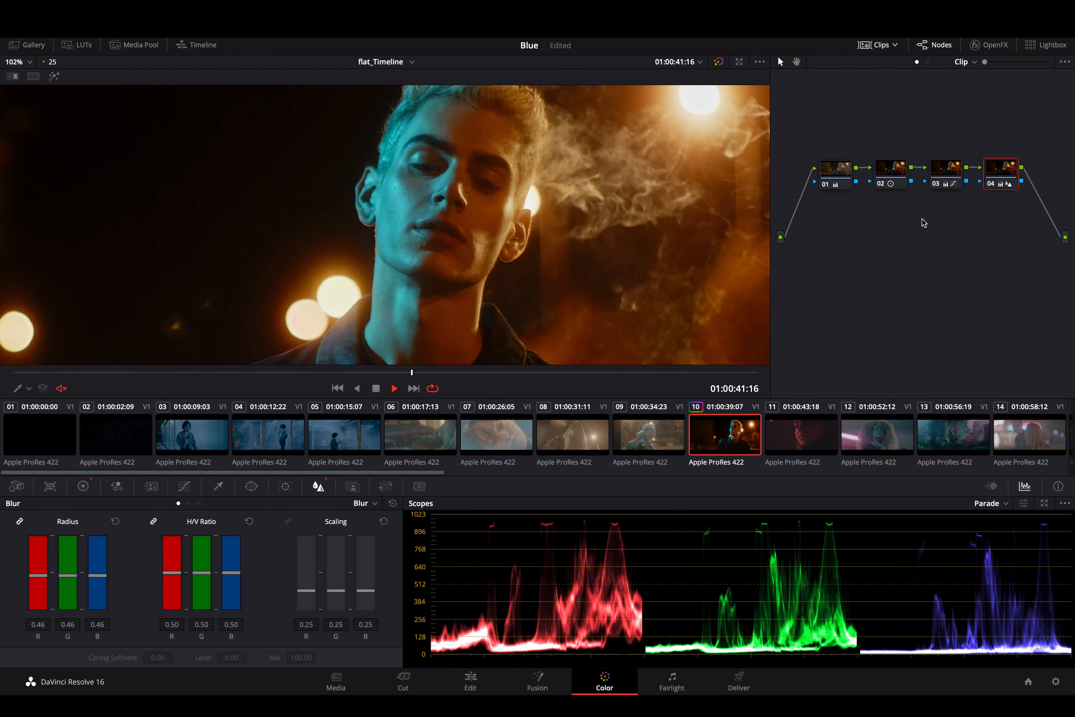
{"action": "key", "text": "space"}
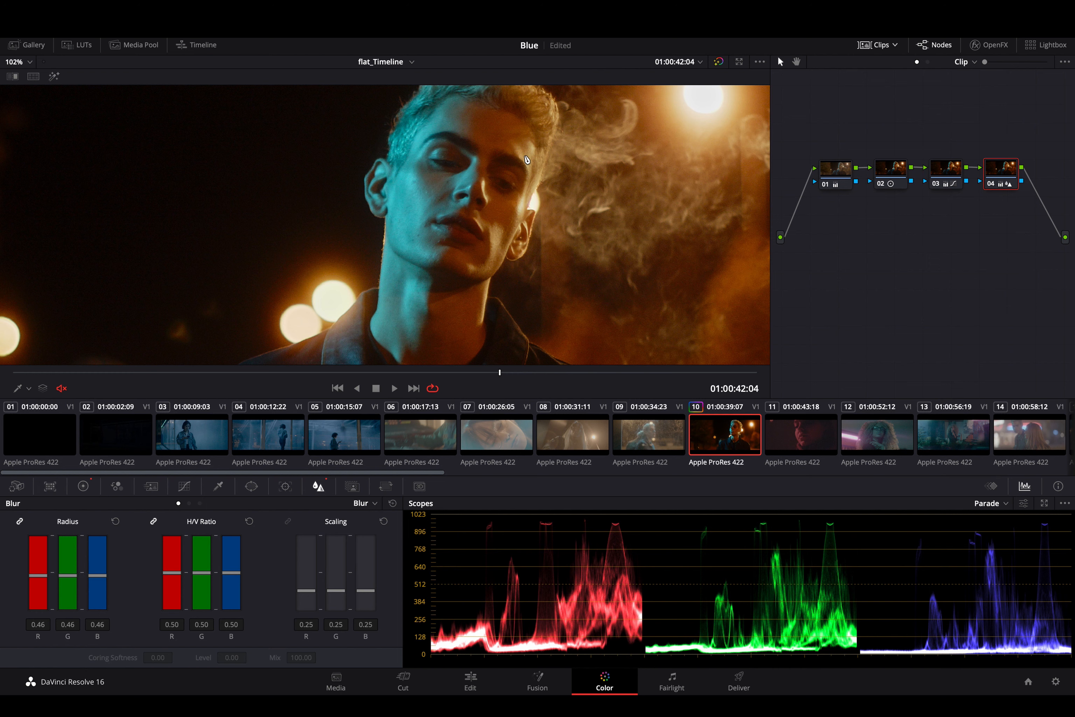
- Review the primaries wheels of nodes 01 and 02, including node 02's contrast and pivot settings
{"action": "left_click", "coordinate": [84, 487]}
{"action": "left_click", "coordinate": [843, 179]}
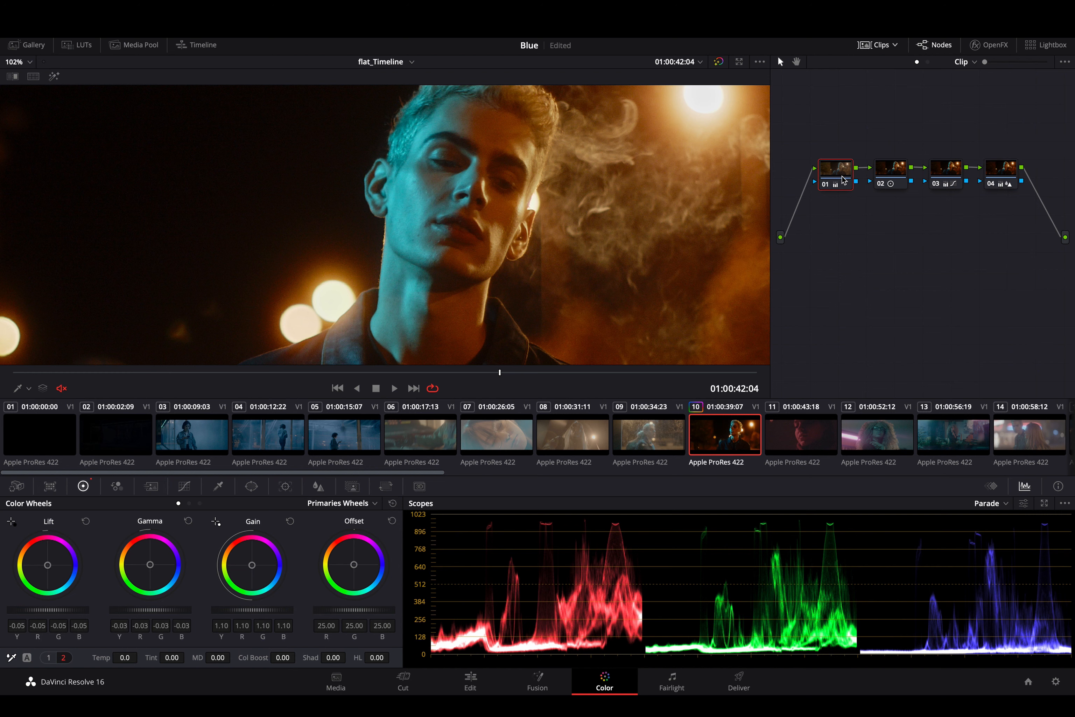
{"action": "left_click", "coordinate": [898, 174]}
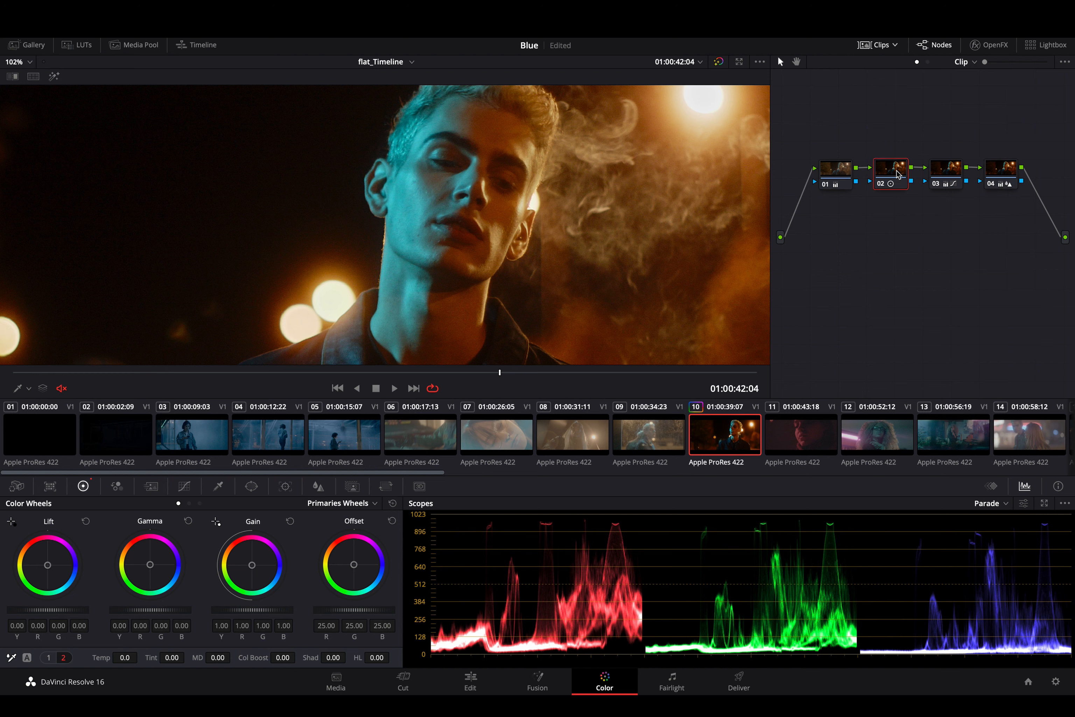
{"action": "left_click", "coordinate": [48, 658]}
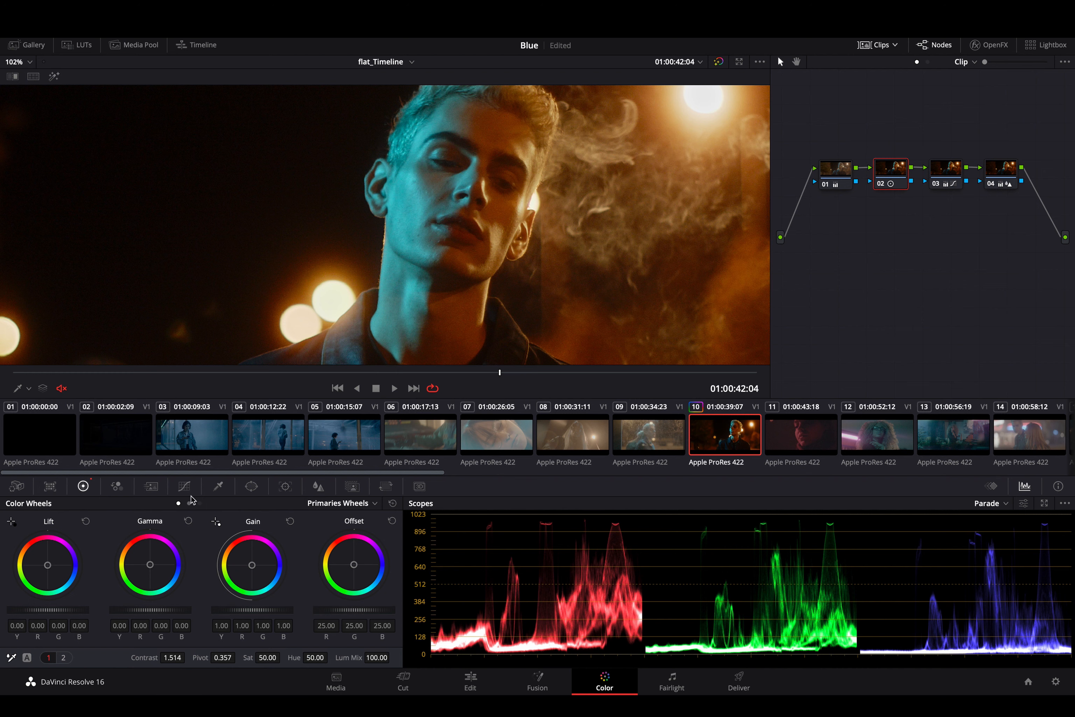
- Disable nodes 02, 03 and 04 one by one to examine each contribution, and re-enable all three together
{"action": "left_click", "coordinate": [952, 167]}
{"action": "left_click", "coordinate": [898, 173]}
{"action": "key", "text": "ctrl+d"}
{"action": "left_click", "coordinate": [944, 177]}
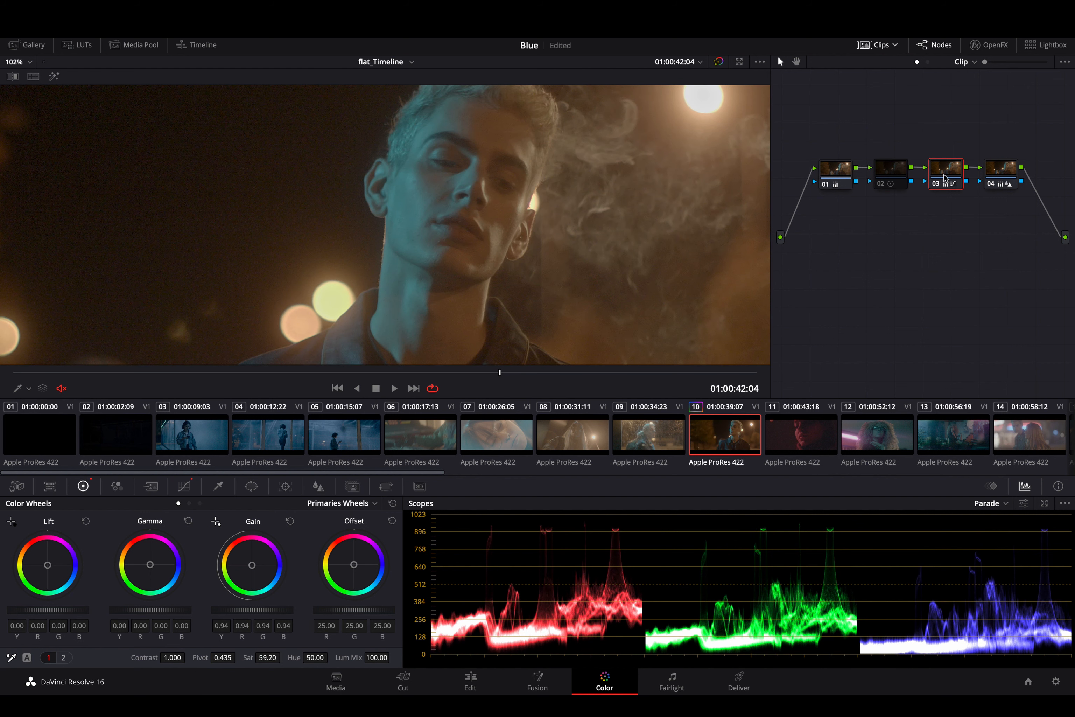
{"action": "key", "text": "ctrl+d"}
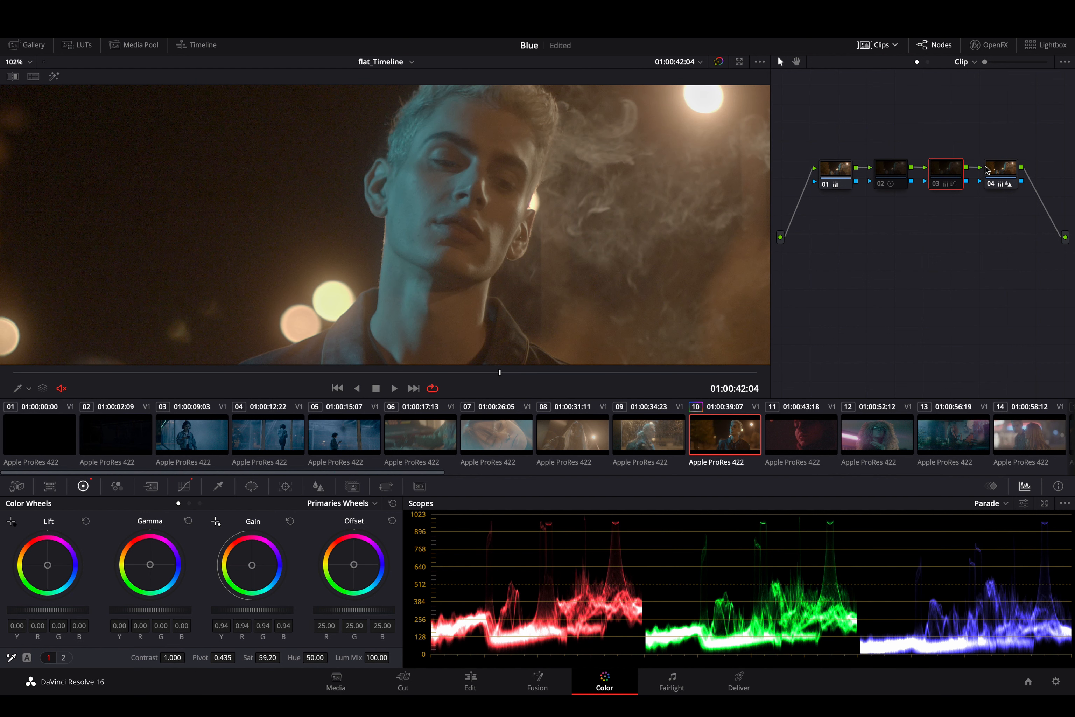
{"action": "left_click", "coordinate": [1000, 171]}
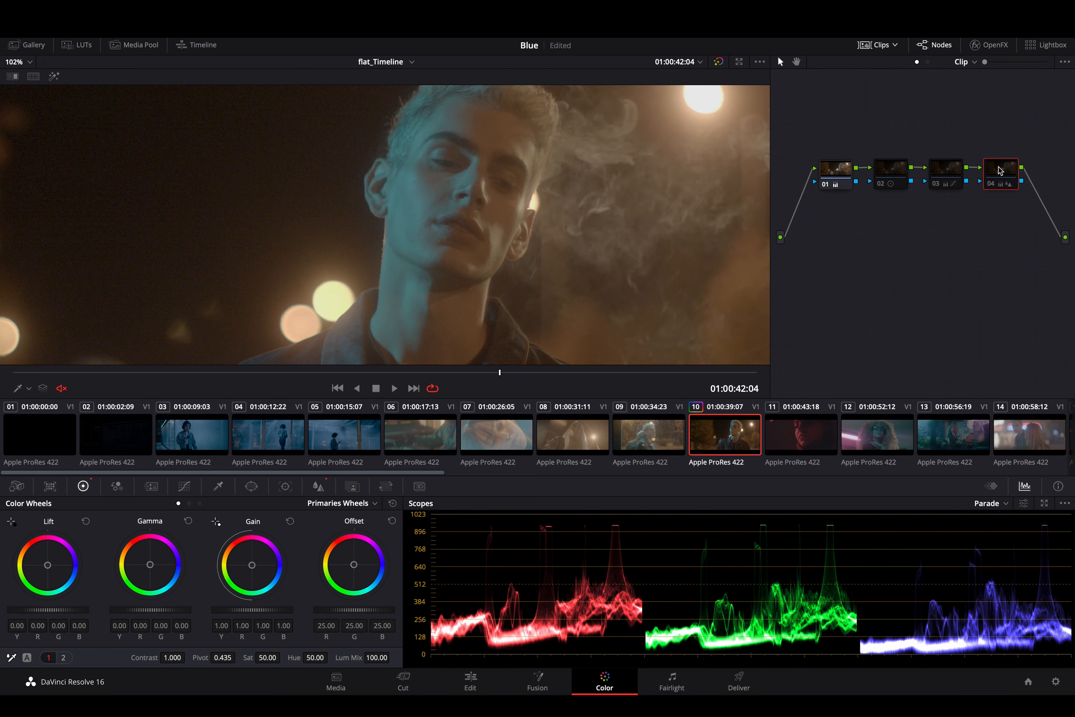
{"action": "left_click_drag", "start_coordinate": [1008, 131], "coordinate": [875, 211]}
- Toggle the whole grade off and on and play the clip to examine the graded result in motion
{"action": "key", "text": "shift+d"}
{"action": "key", "text": "shift+d"}
{"action": "key", "text": "shift+d"}
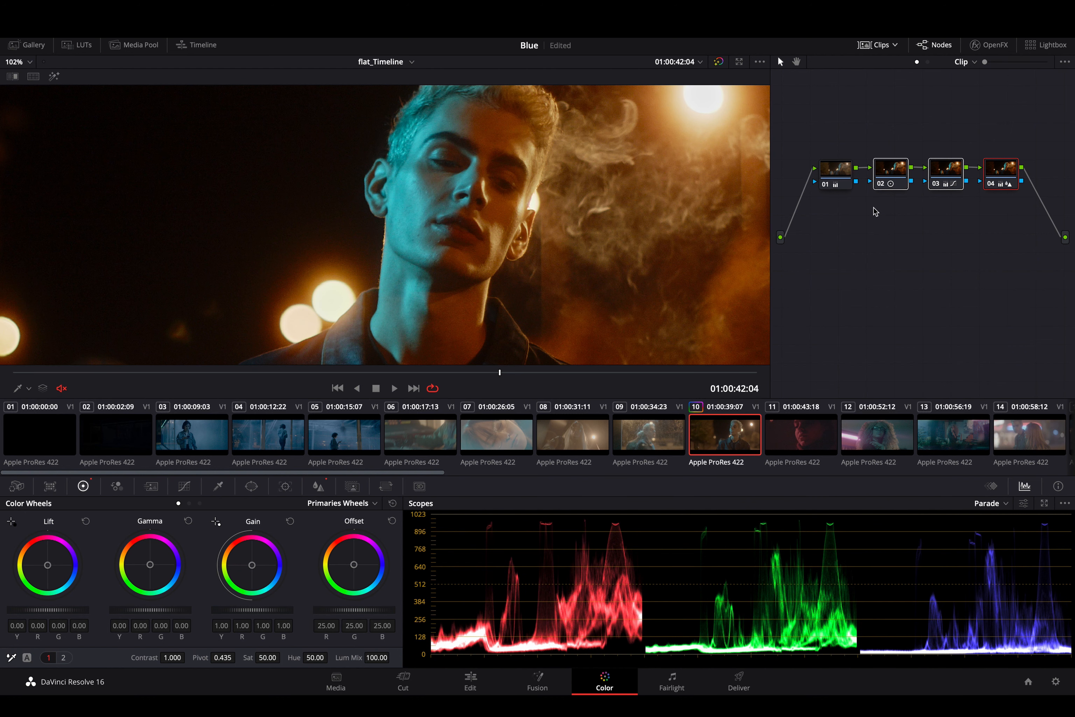
{"action": "key", "text": "space"}
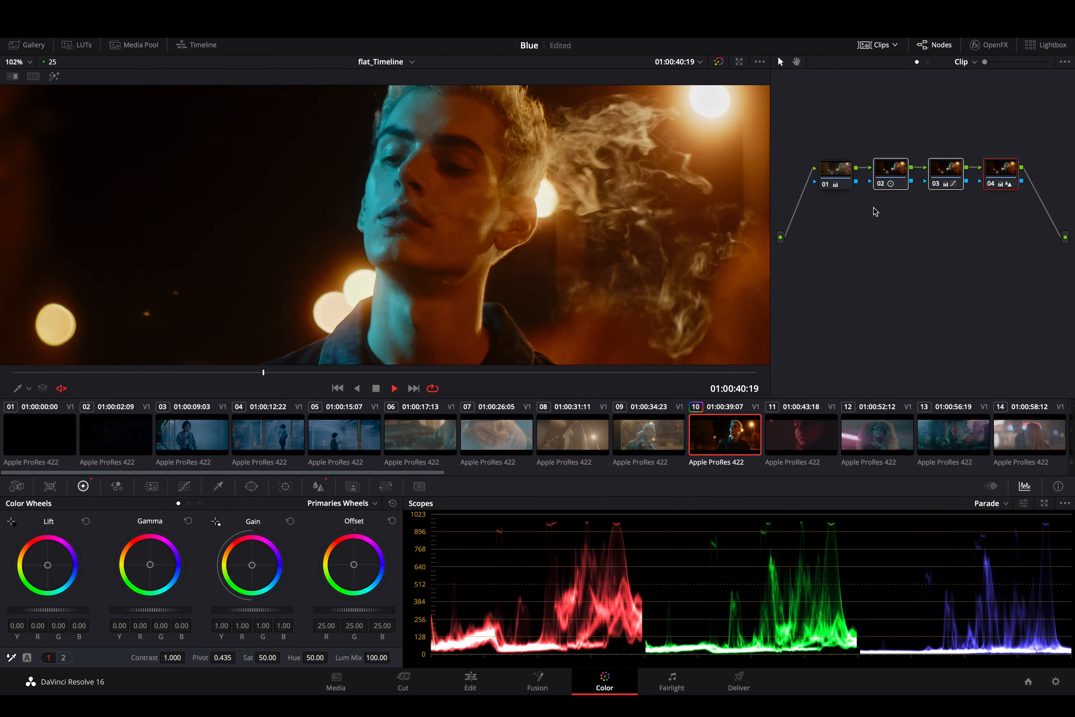
{"action": "key", "text": "space"}
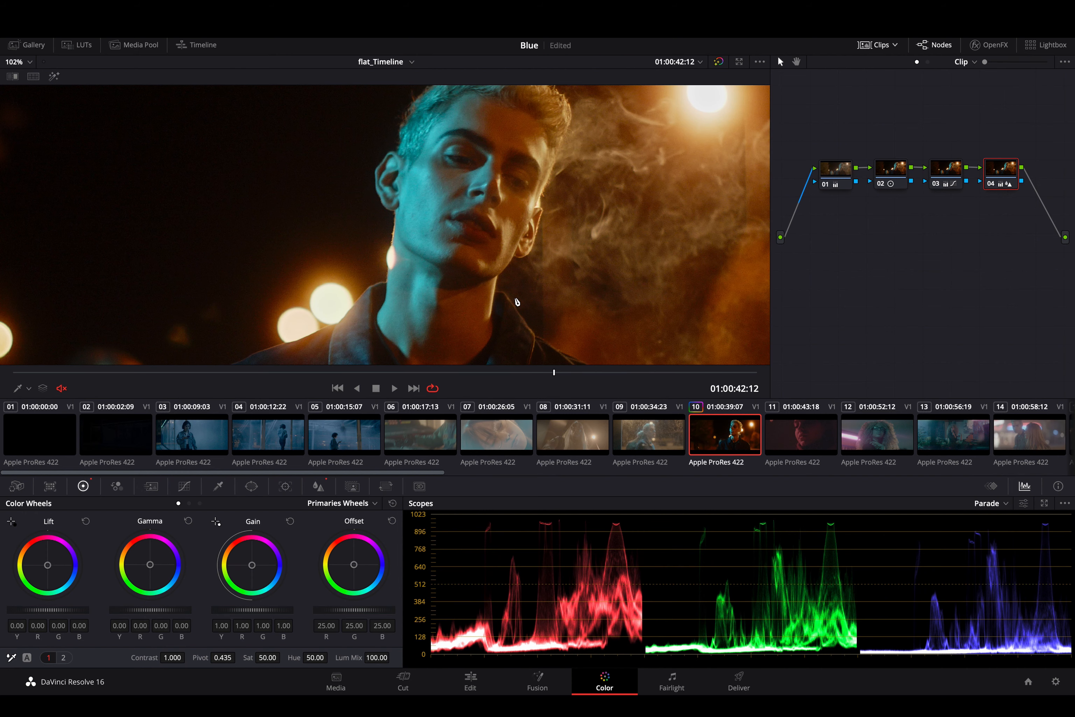
{"action": "key", "text": "shift+d"}
{"action": "key", "text": "shift+d"}
{"action": "key", "text": "shift+d"}
{"action": "key", "text": "shift+d"}
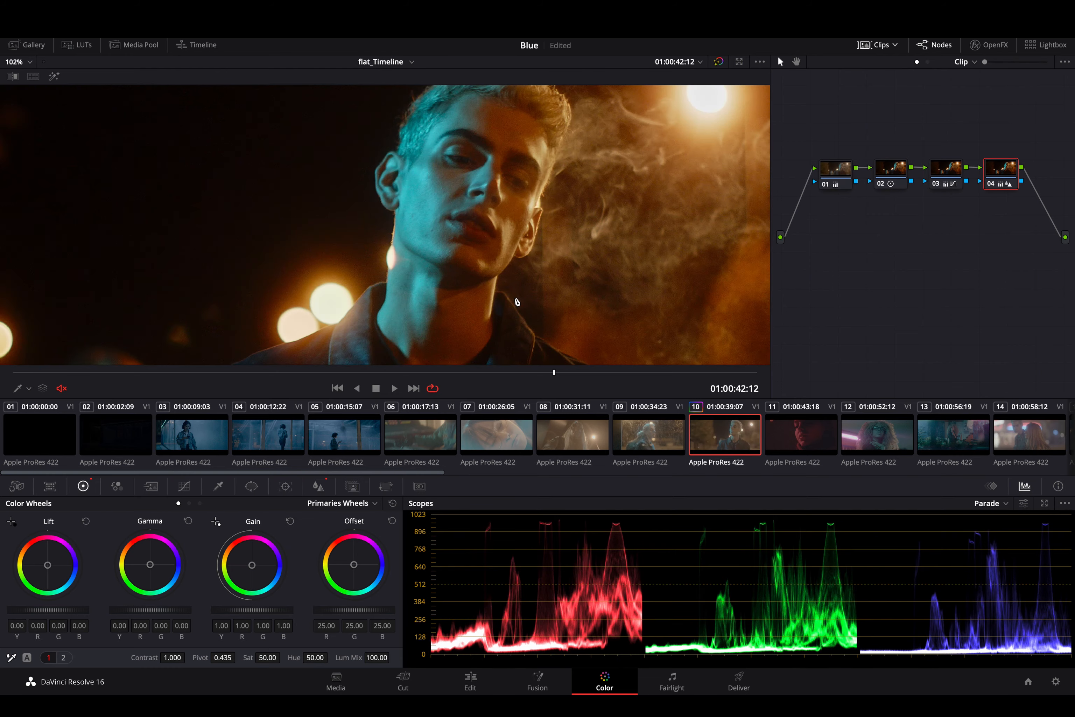
{"action": "key", "text": "space"}
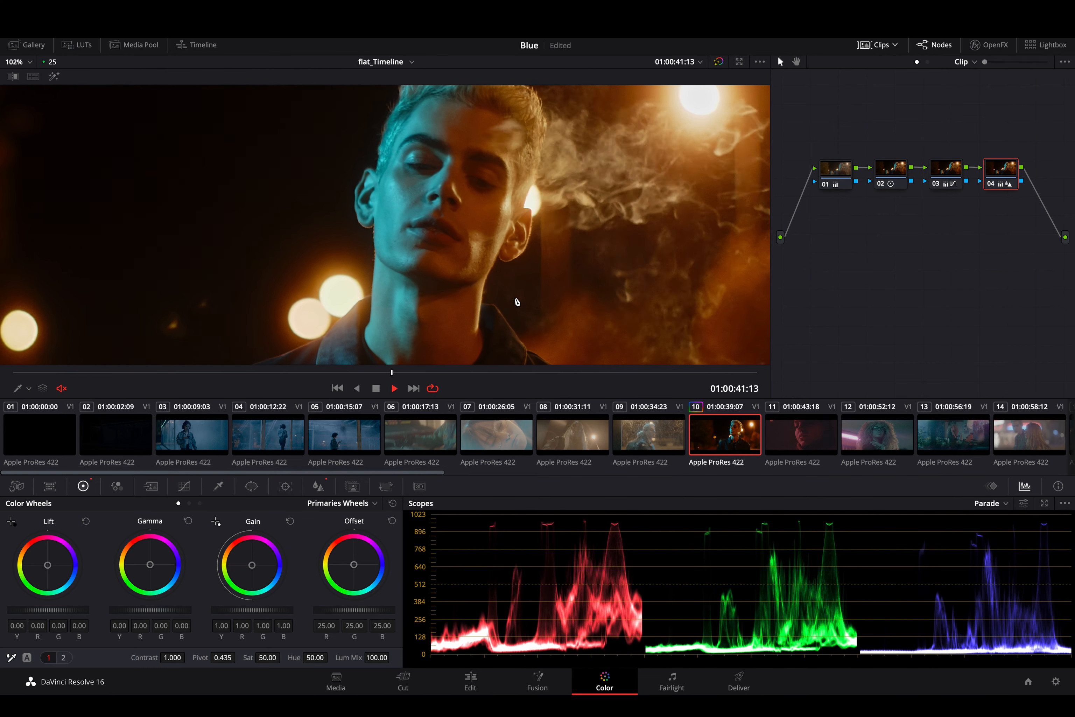
{"action": "key", "text": "space"}
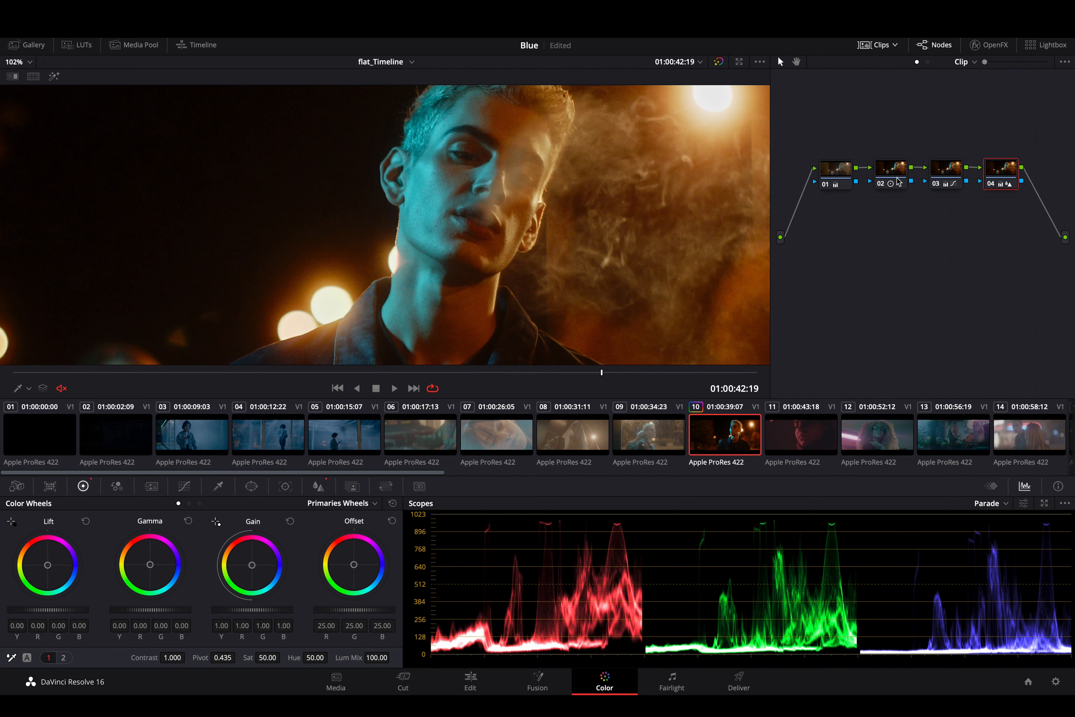
- Set node 02's contrast to 1.418 and play the clip in a wider view to check it
{"action": "left_click", "coordinate": [898, 181]}
{"action": "left_click_drag", "start_coordinate": [175, 659], "coordinate": [149, 658]}
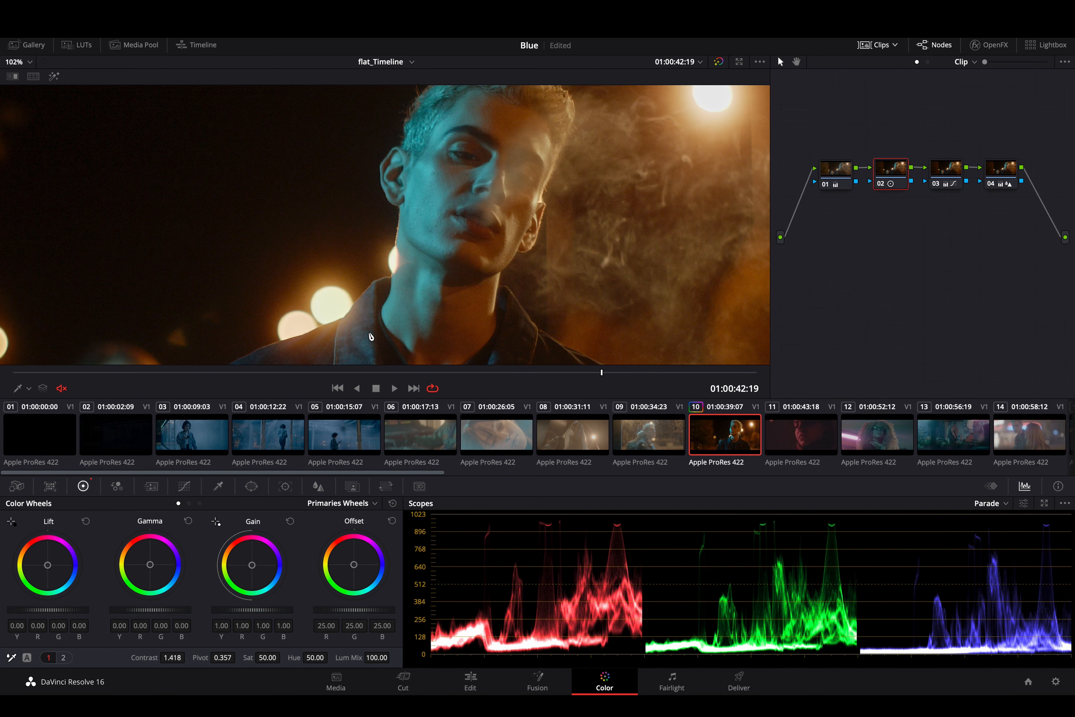
{"action": "scroll", "coordinate": [378, 311], "scroll_direction": "down", "scroll_amount": 4}
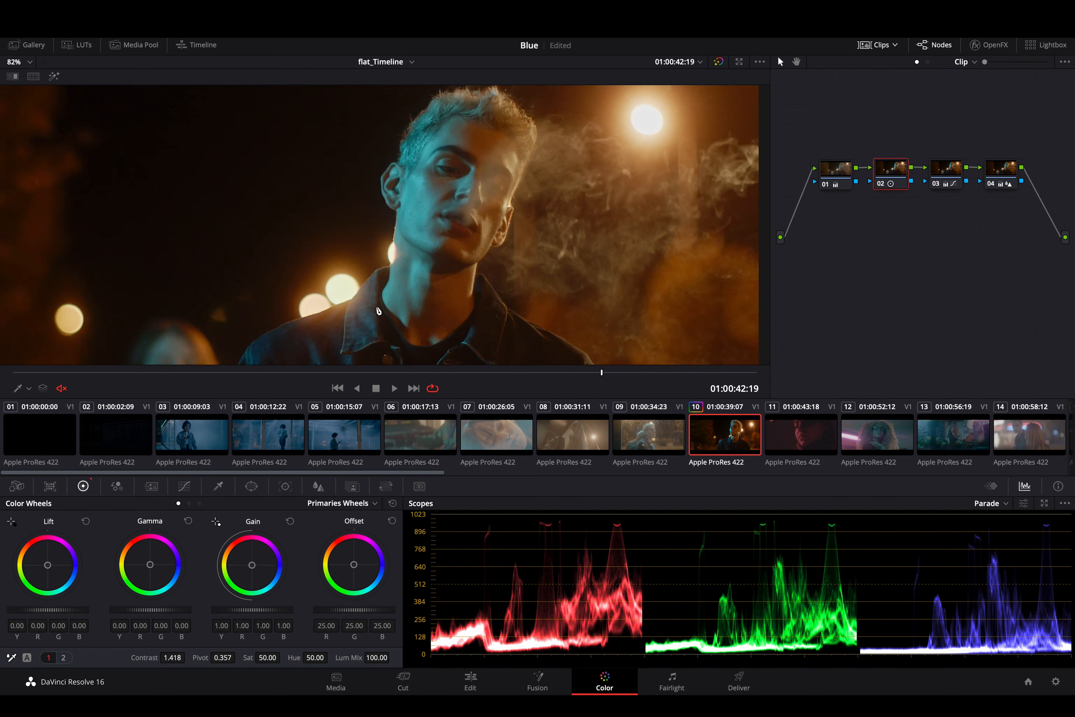
{"action": "scroll", "coordinate": [332, 226], "scroll_direction": "left", "scroll_amount": 2}
{"action": "scroll", "coordinate": [332, 227], "scroll_direction": "down", "scroll_amount": 1}
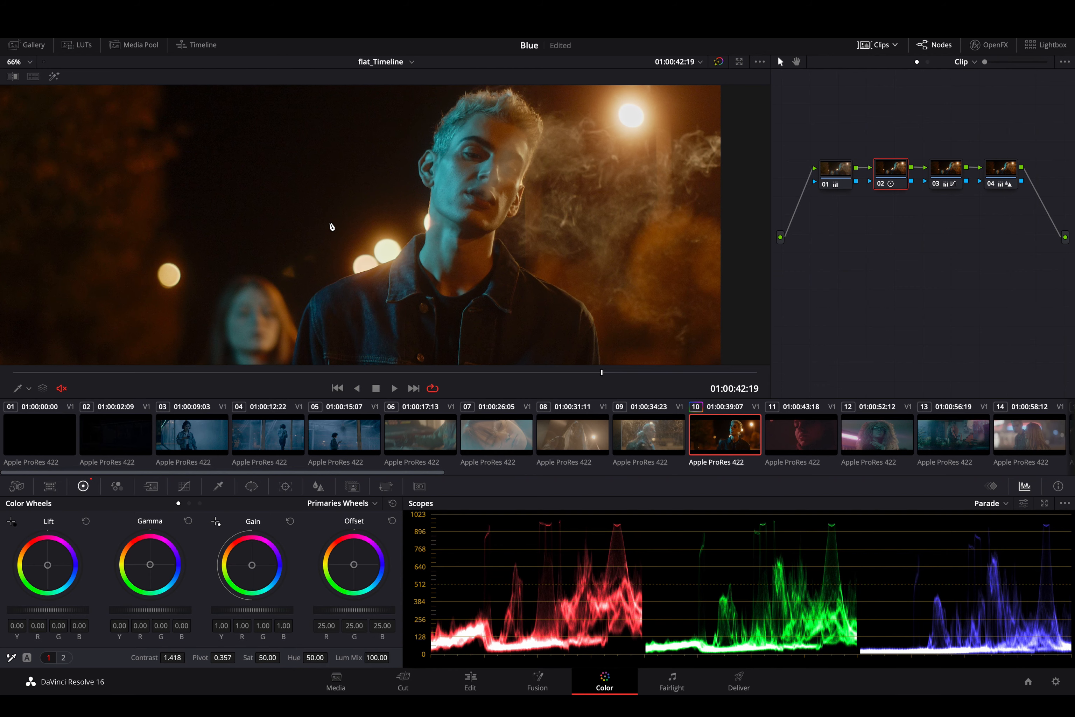
{"action": "key", "text": "space"}
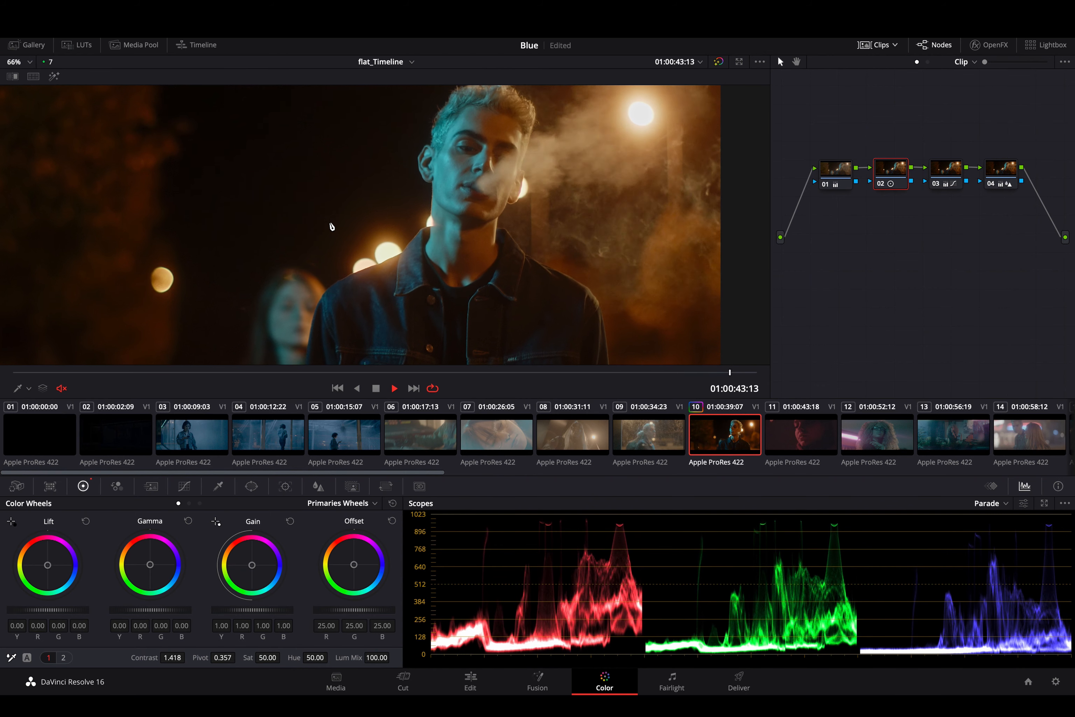